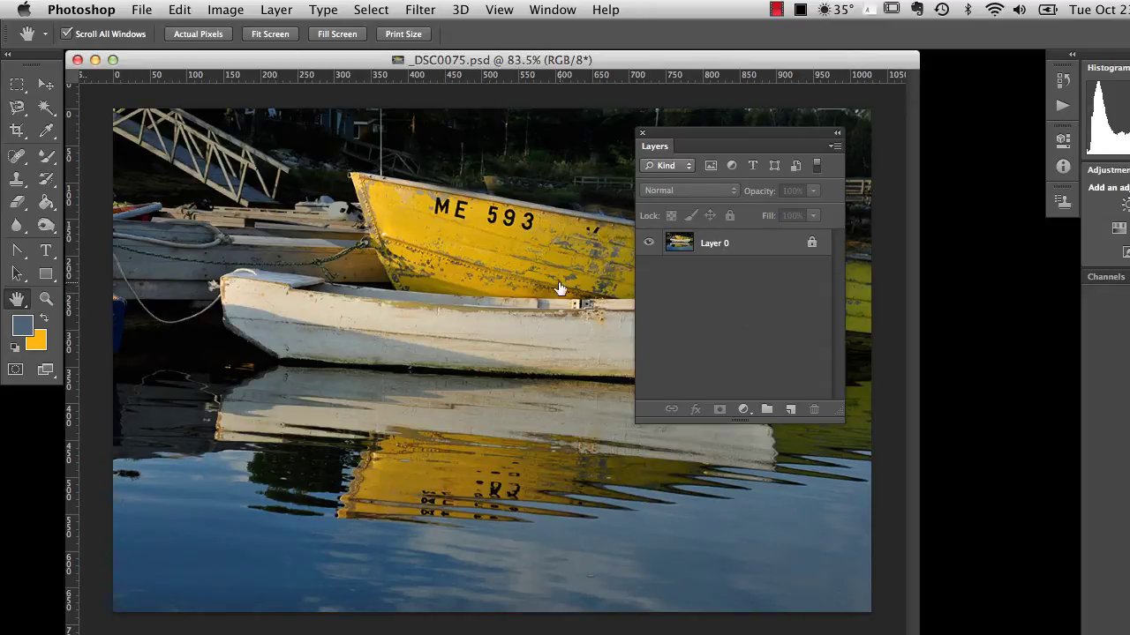
- Unlock the locked Layer 0 and rename it 'Source layer'
double_click(738, 247)
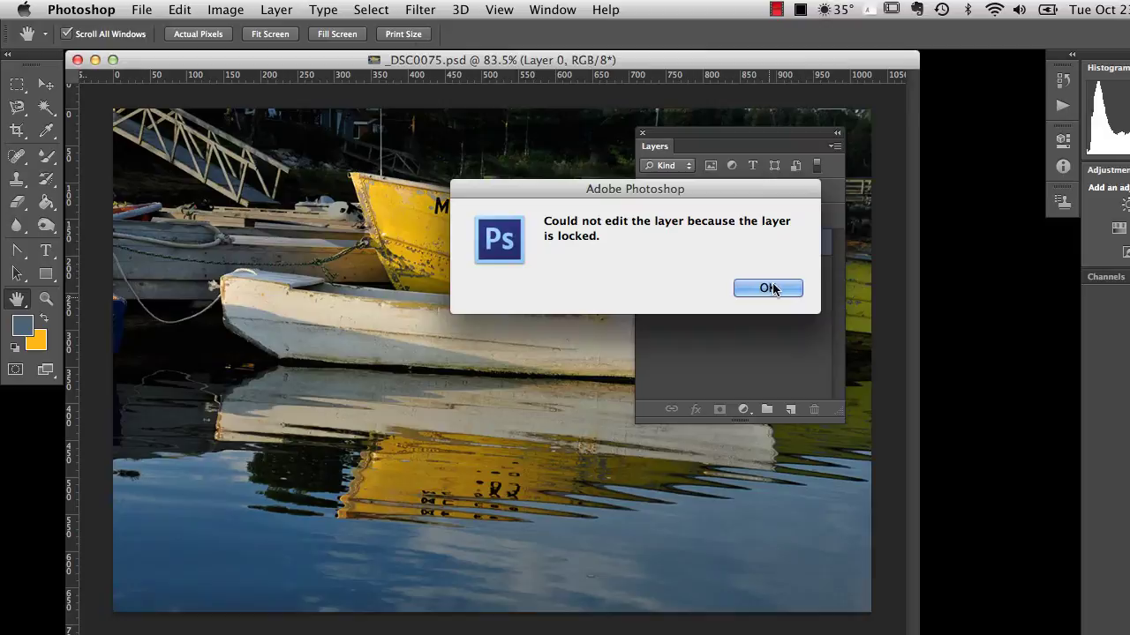
left_click(767, 289)
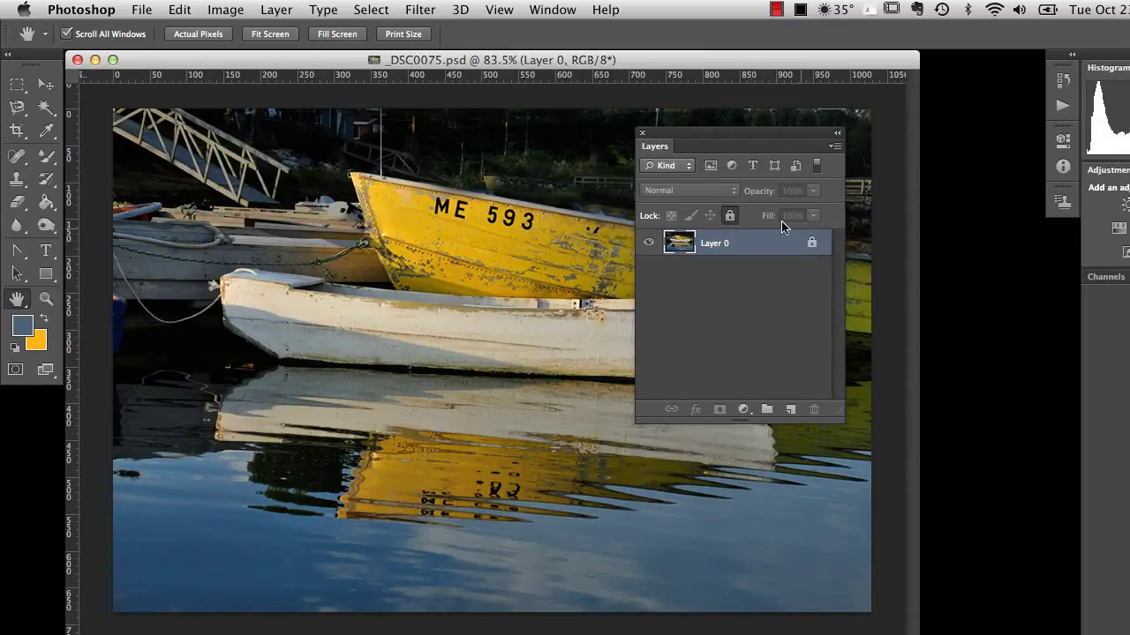
left_click(729, 215)
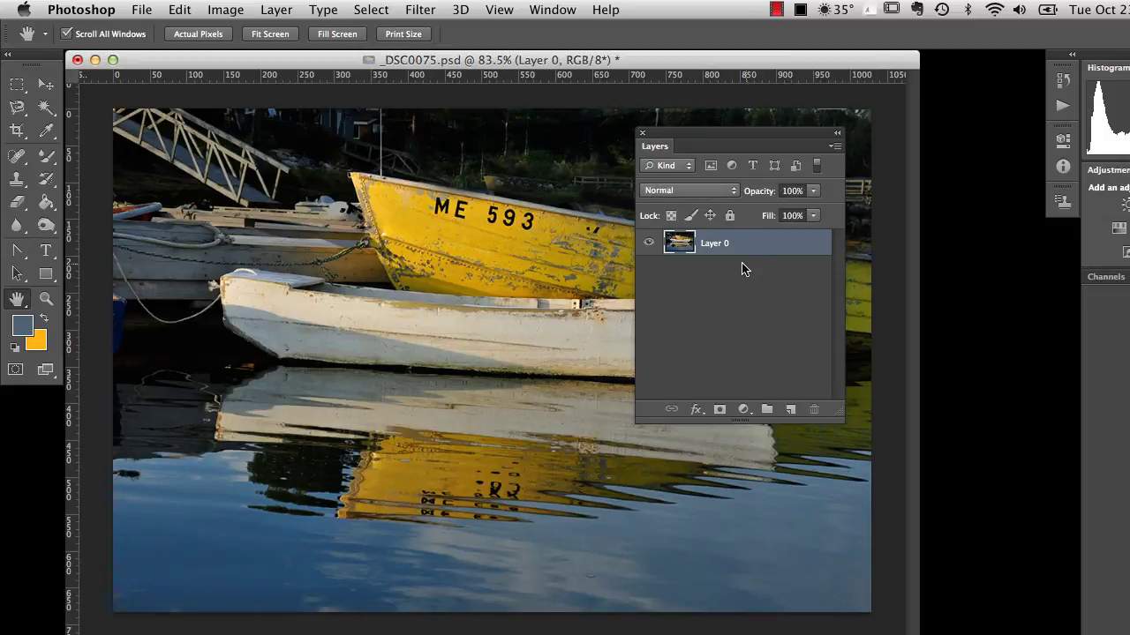
double_click(717, 244)
key("fn")
key("fn")
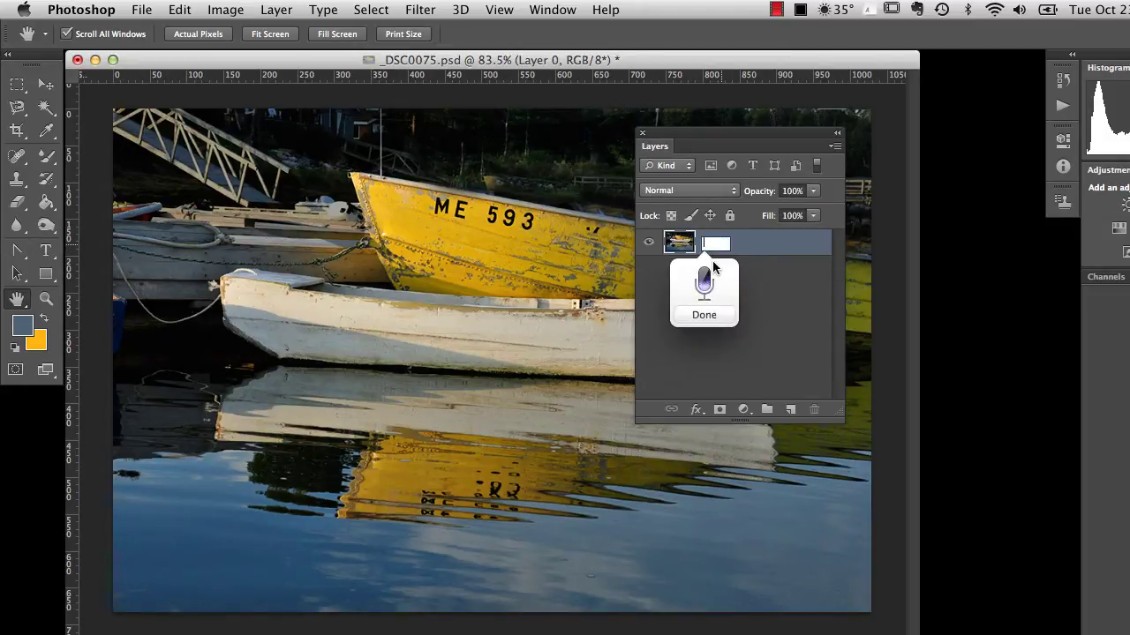
left_click(704, 315)
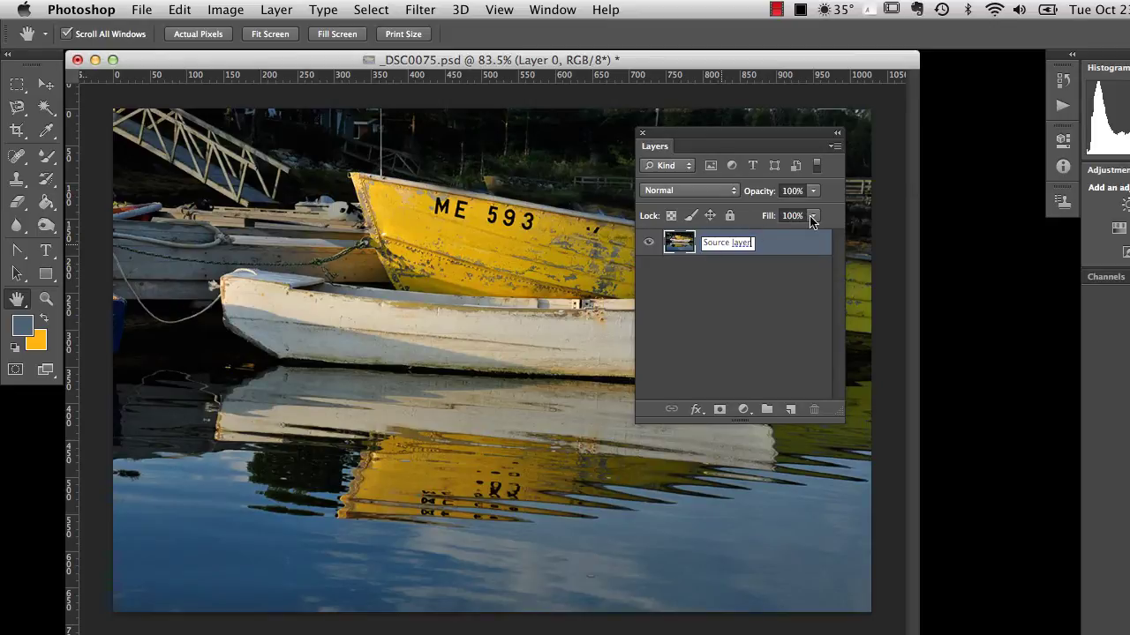
key("Return")
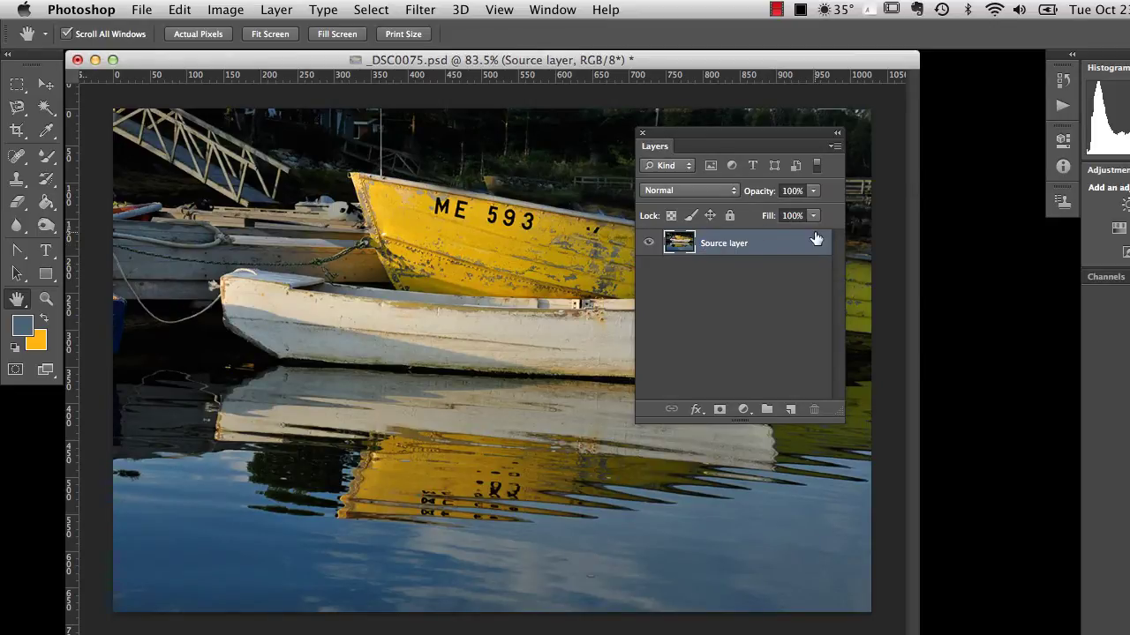
- Lower Source layer's fill to 82% and then lock the layer completely
left_click(813, 216)
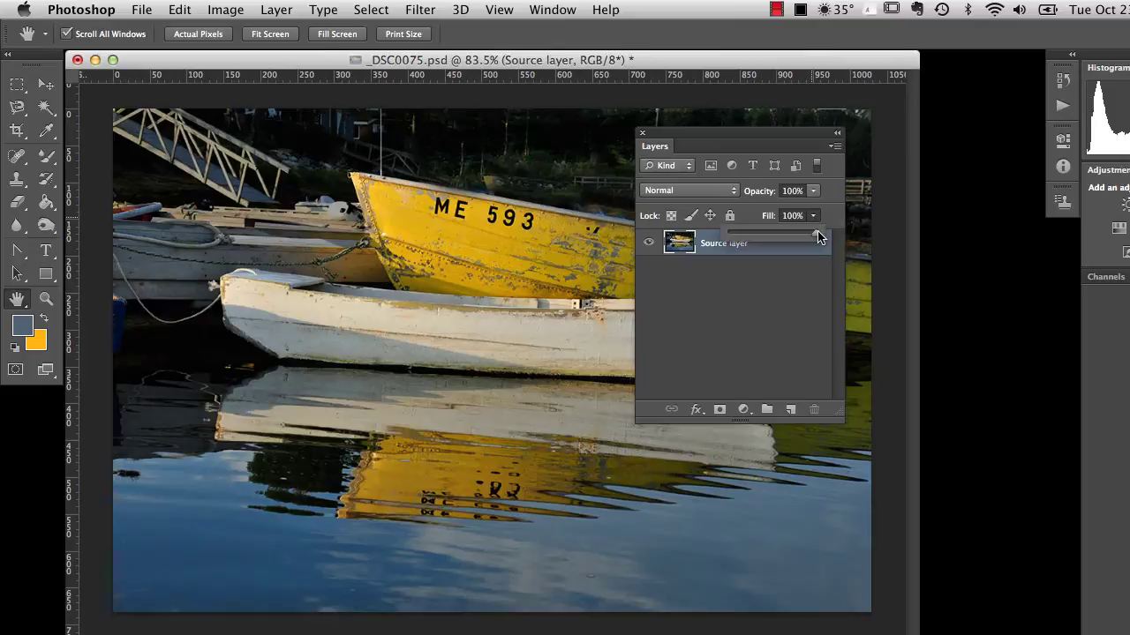
mouse_move(818, 236)
left_mouse_down()
mouse_move(786, 242)
mouse_move(801, 243)
left_mouse_up()
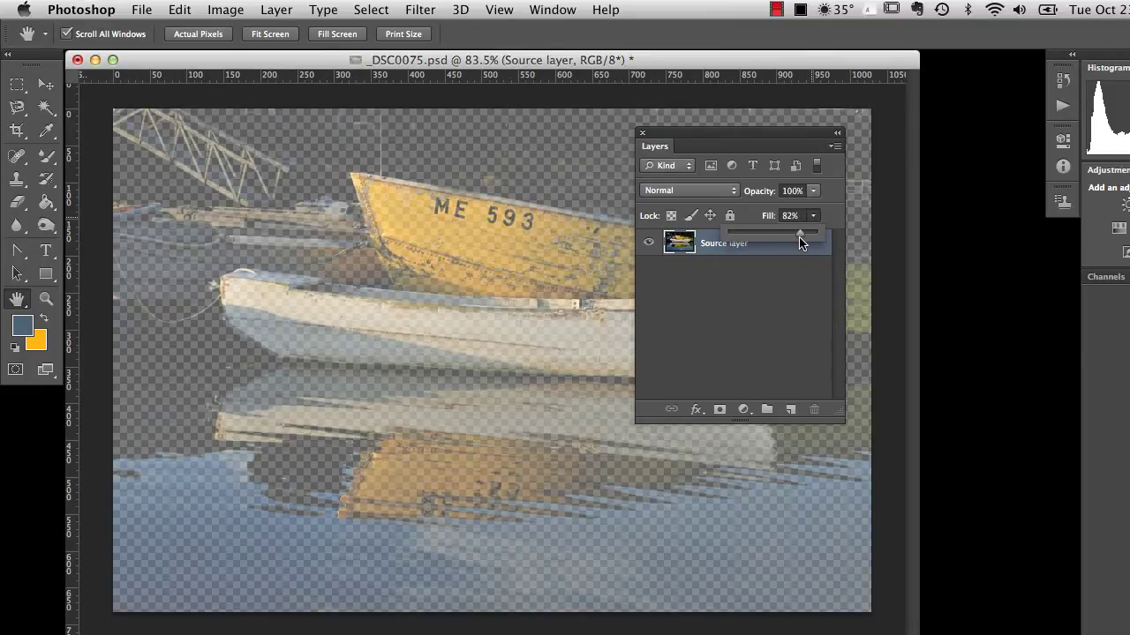
left_click(764, 328)
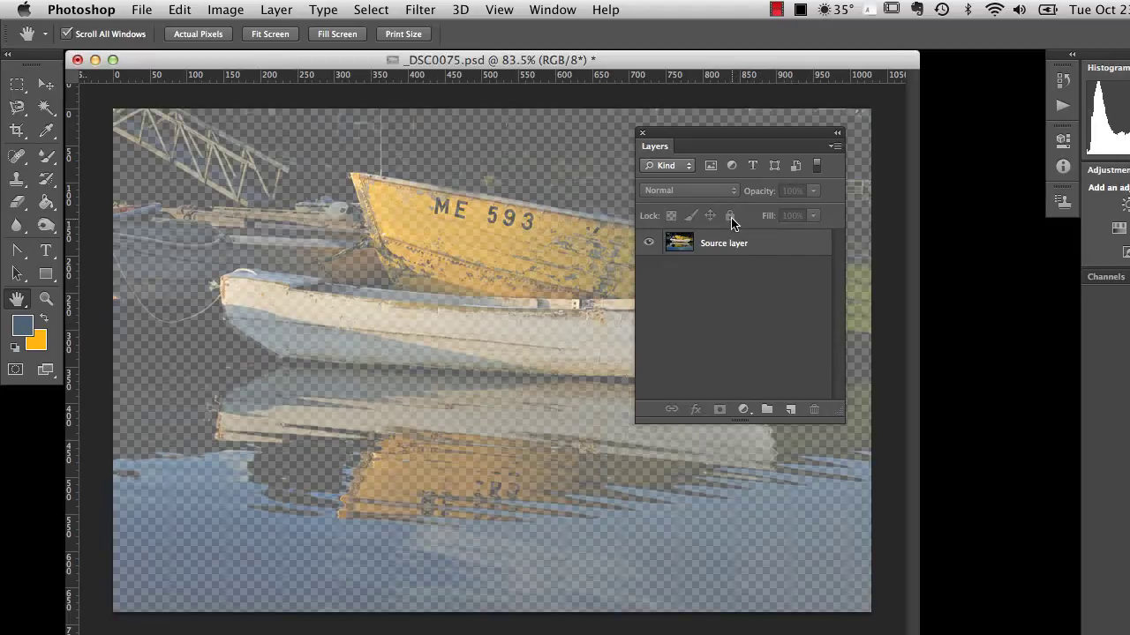
left_click(762, 244)
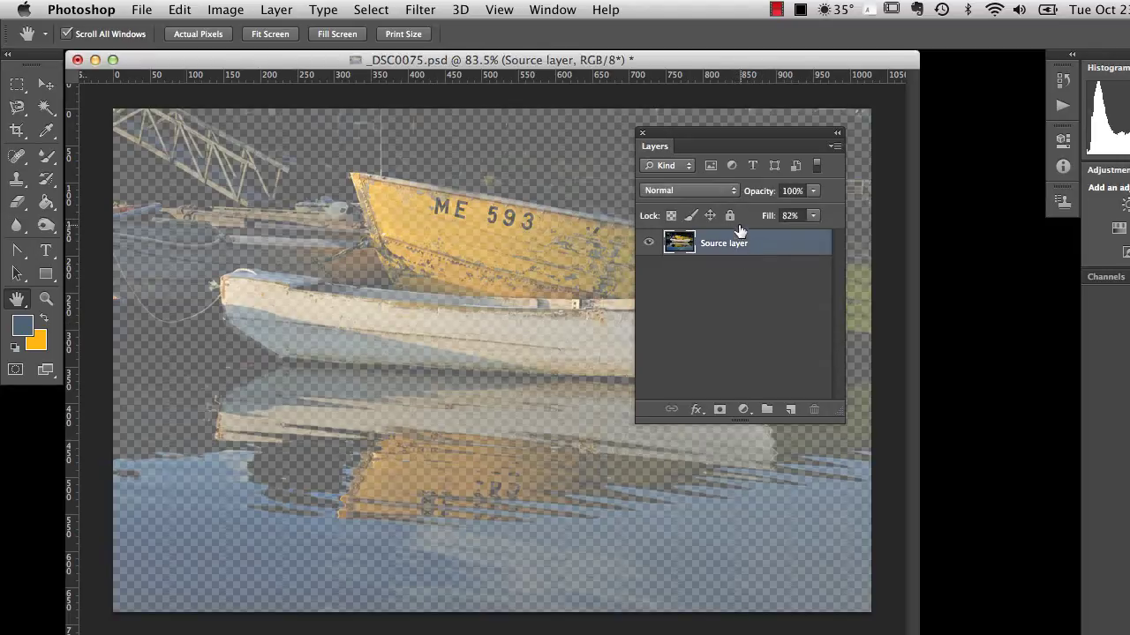
left_click(730, 216)
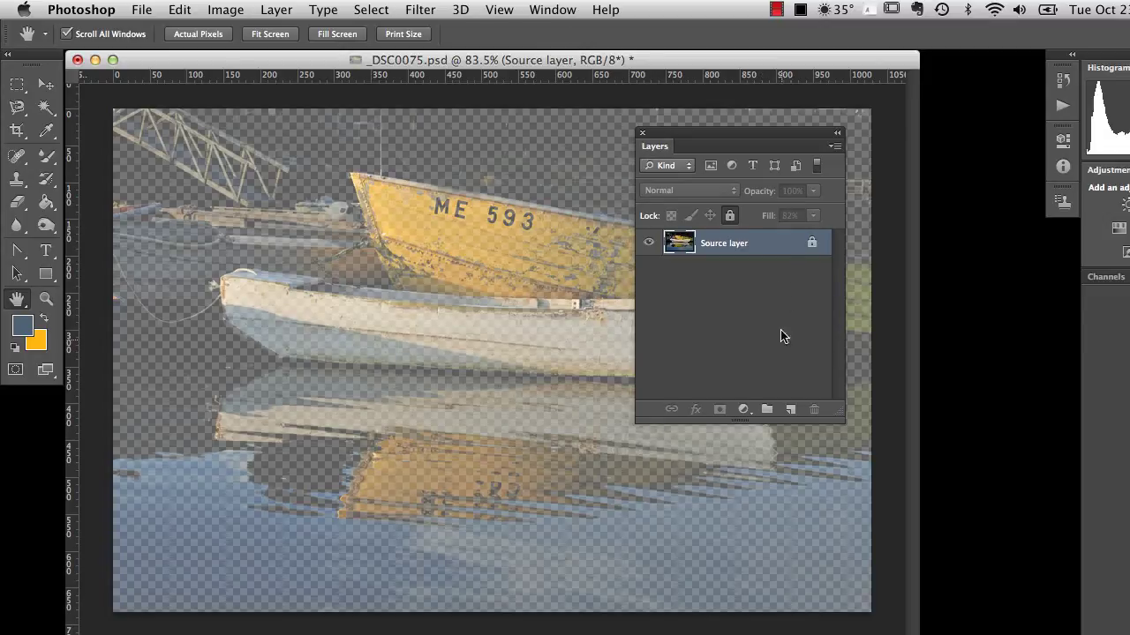
- Add five empty layers, Layer 1 to Layer 5, and move Source layer to the top of the stack
left_click(790, 412)
left_click(791, 412)
left_click(790, 412)
left_click(791, 412)
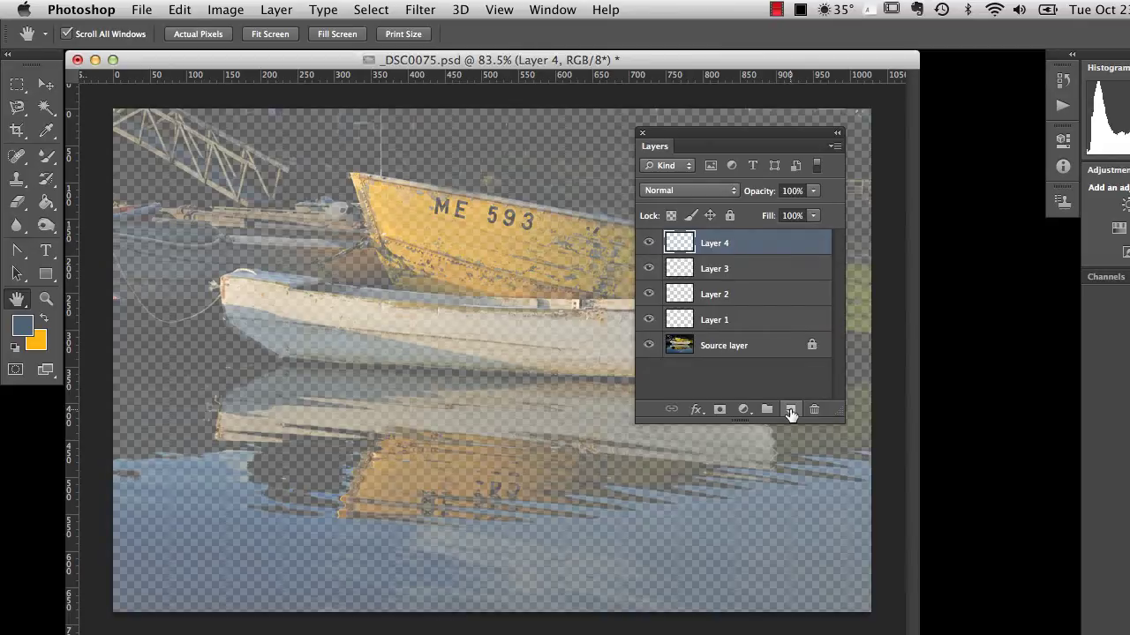
left_click(791, 412)
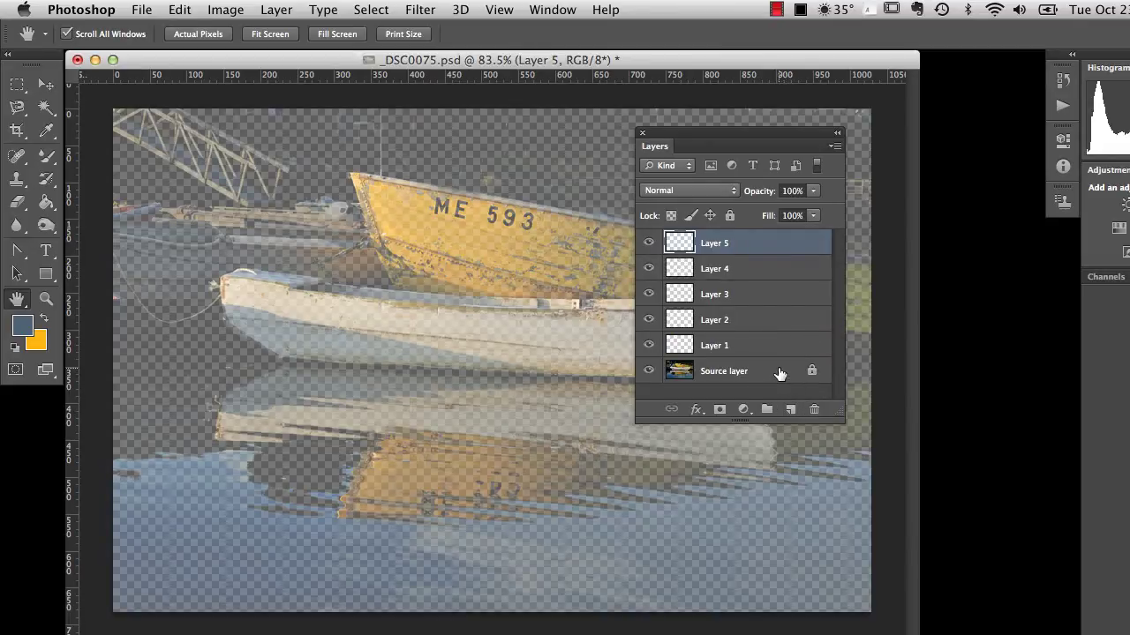
left_click_drag(780, 374, 779, 234)
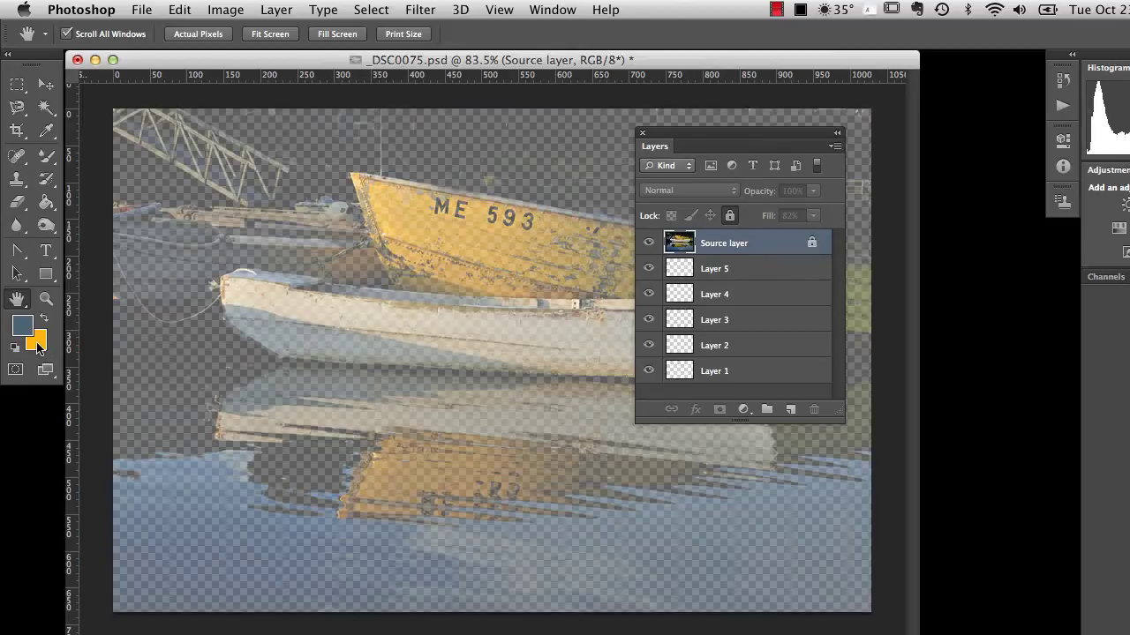
- Set a background colour, try a blue Paint Bucket fill on Layer 1, then undo it
left_click(37, 347)
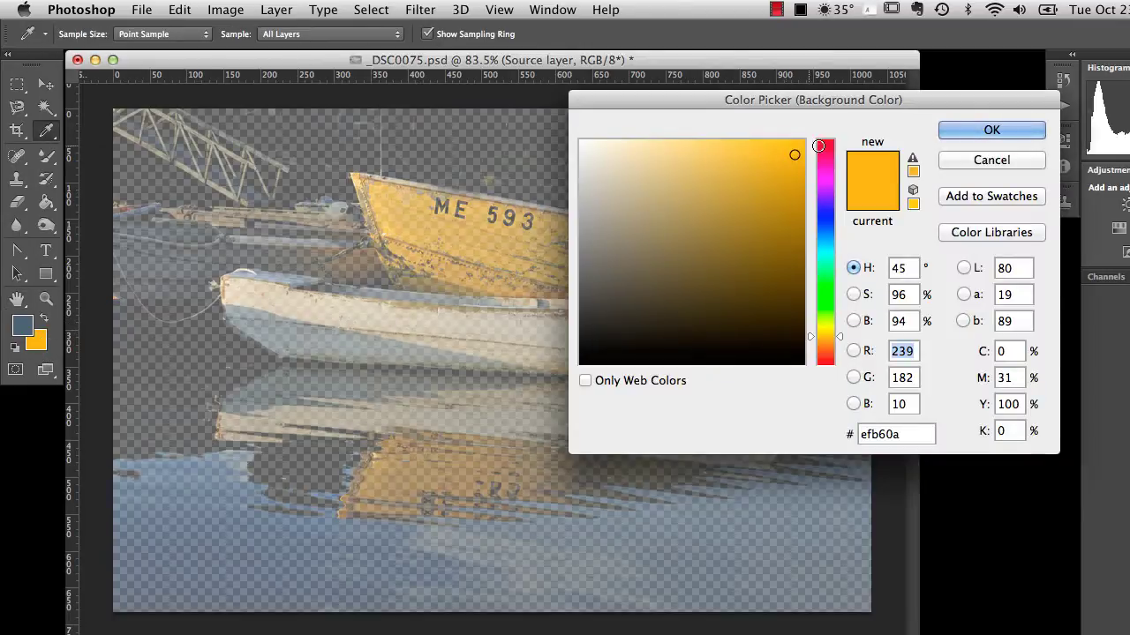
left_click(991, 132)
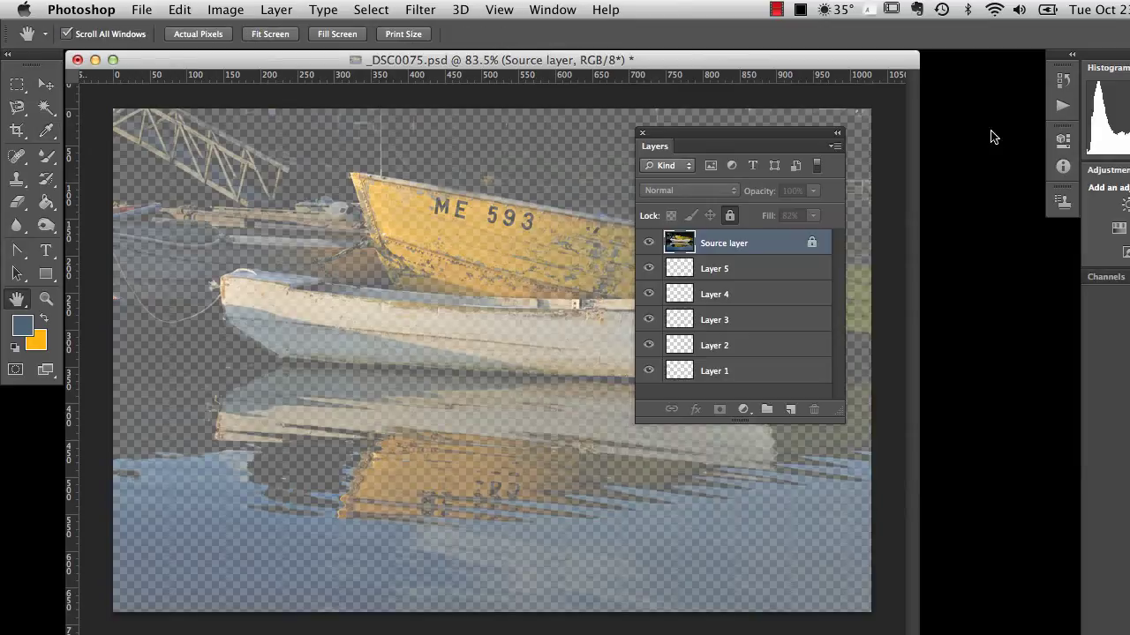
left_click(757, 372)
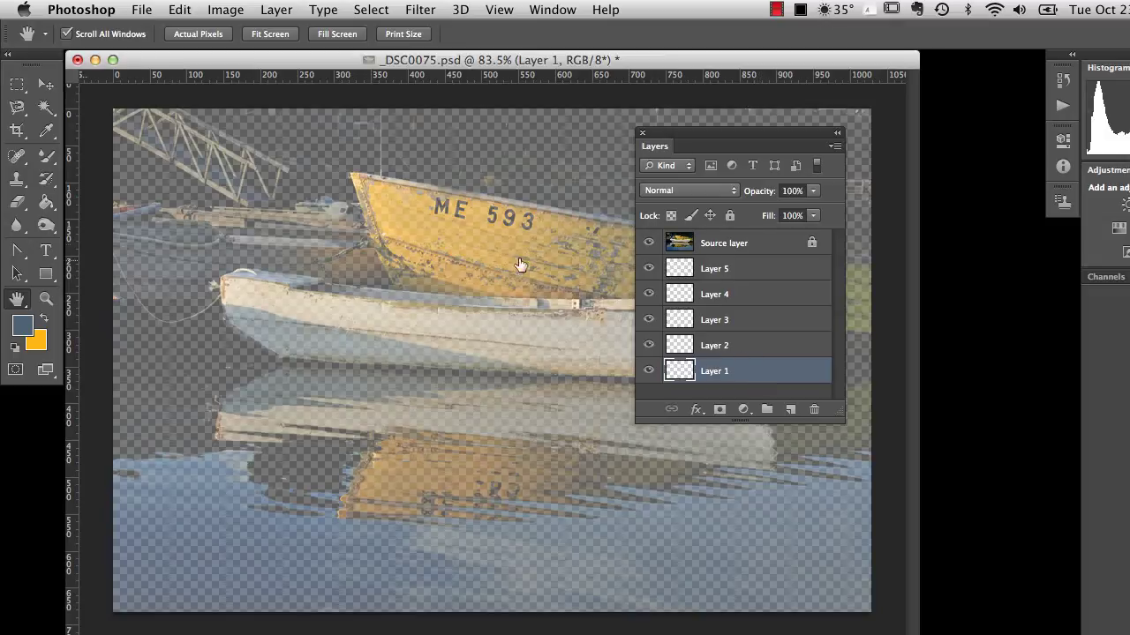
left_click(46, 205)
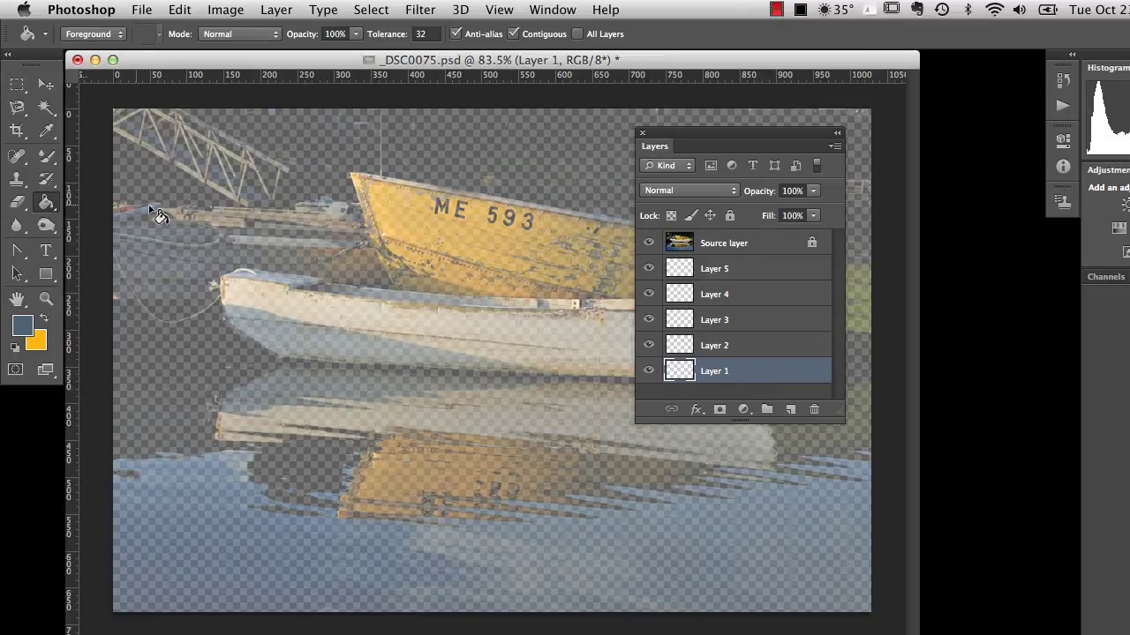
left_click(226, 229)
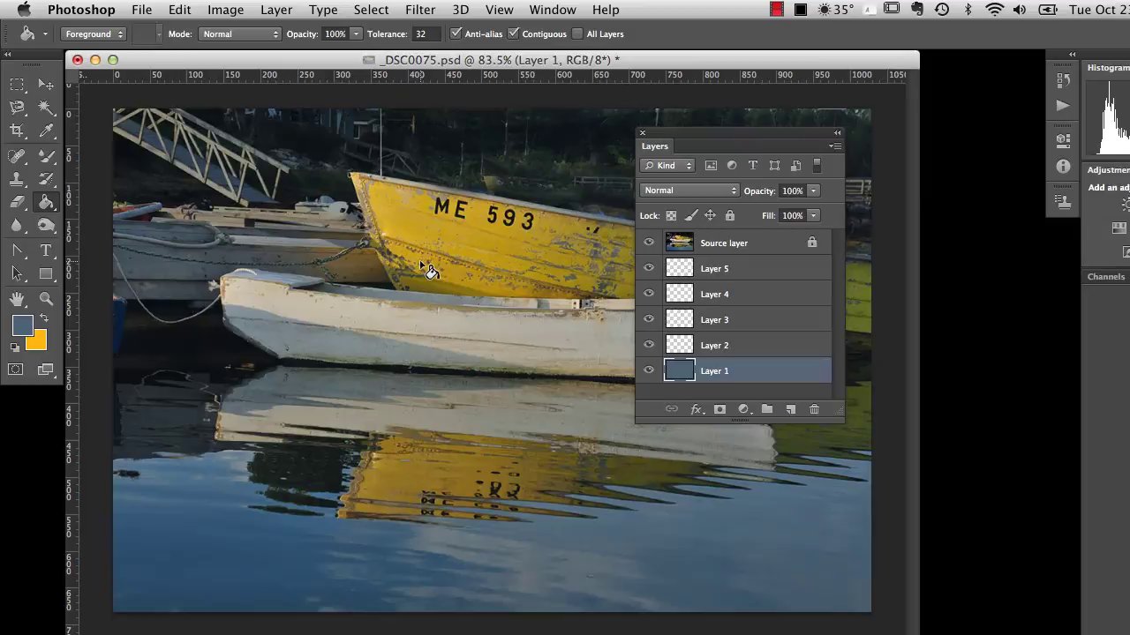
left_click(227, 9)
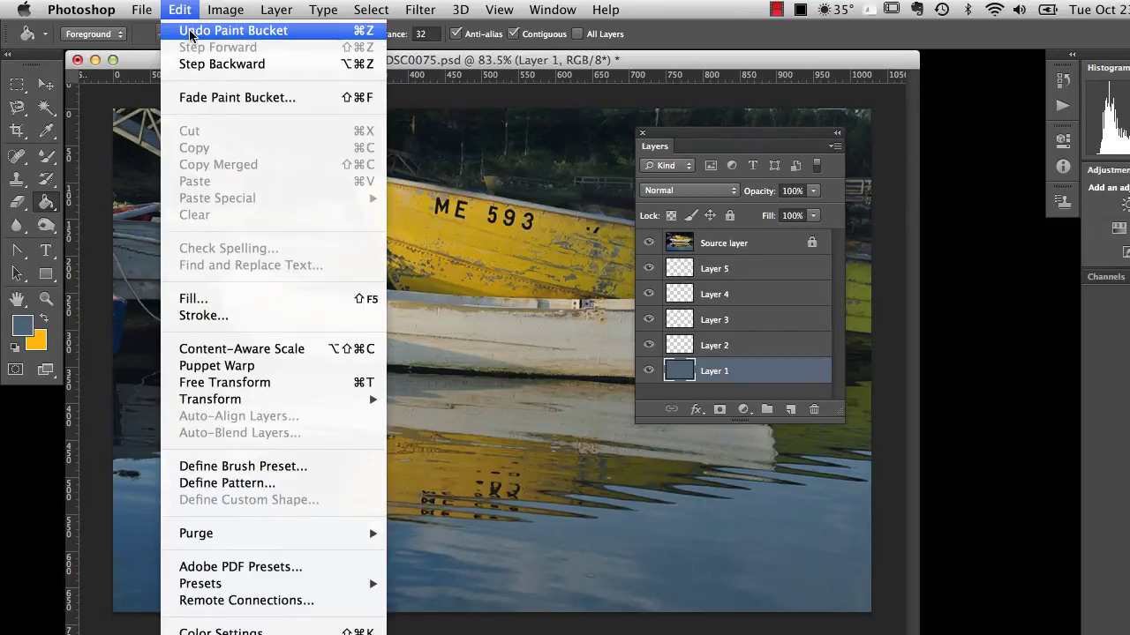
left_click(194, 30)
- Fill Layer 1 with orange and toggle its visibility to compare the warm tint
left_click(43, 319)
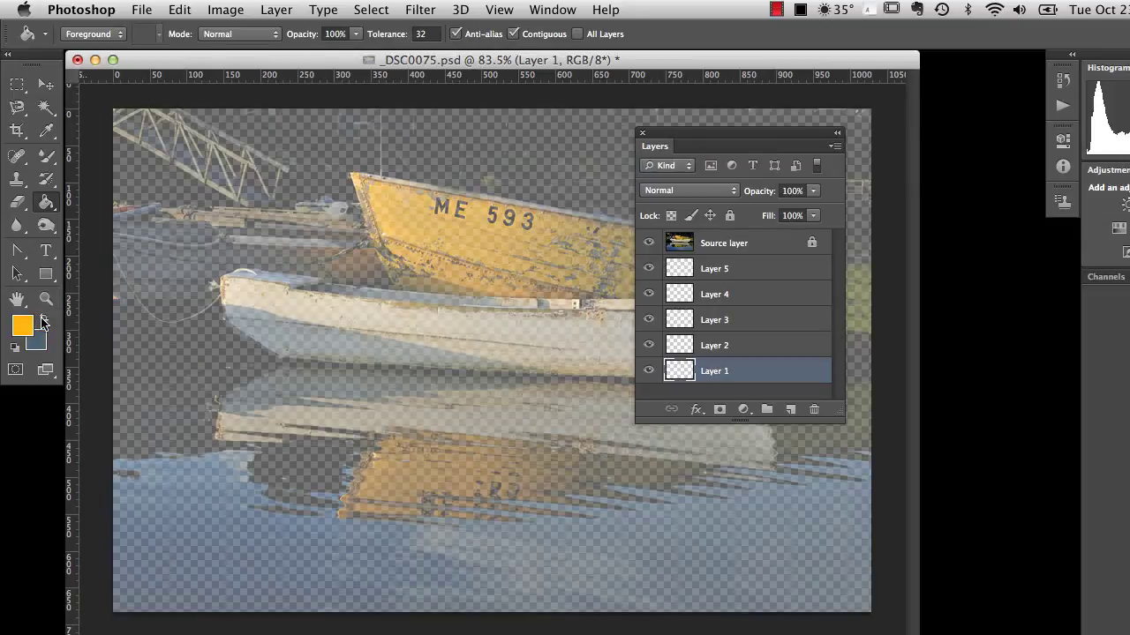
left_click(329, 296)
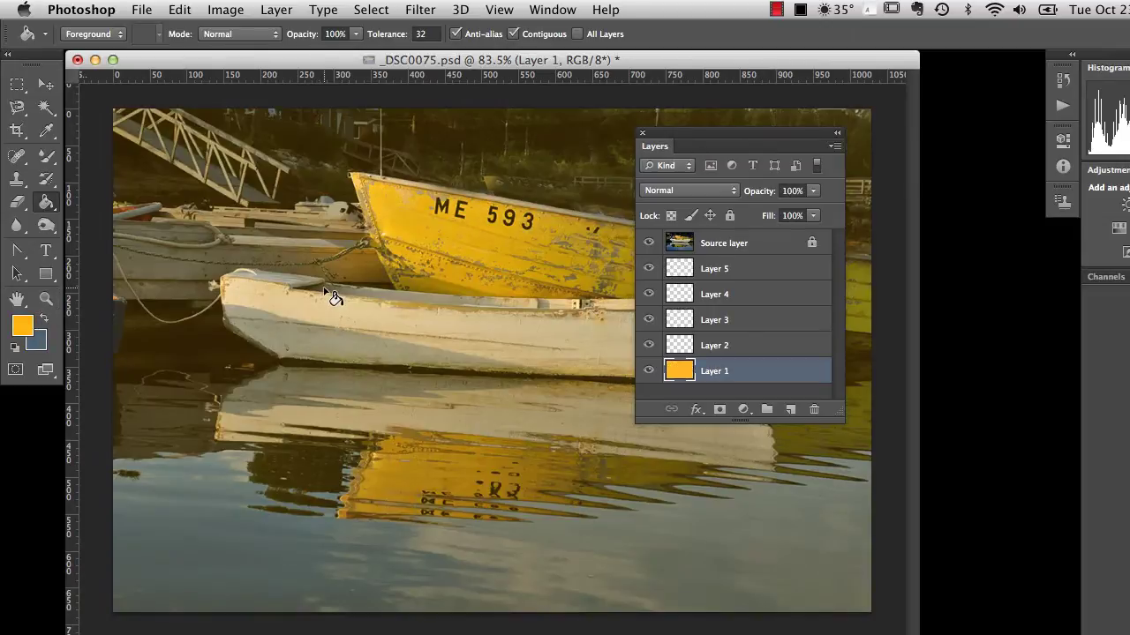
left_click(649, 371)
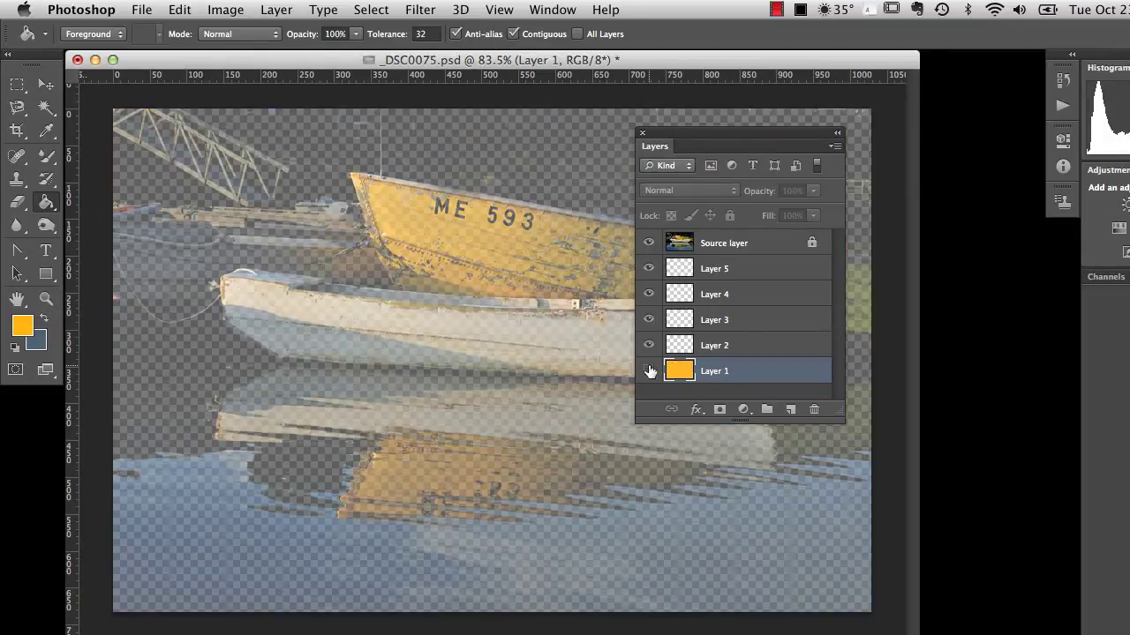
left_click(650, 371)
left_click(649, 371)
left_click(649, 371)
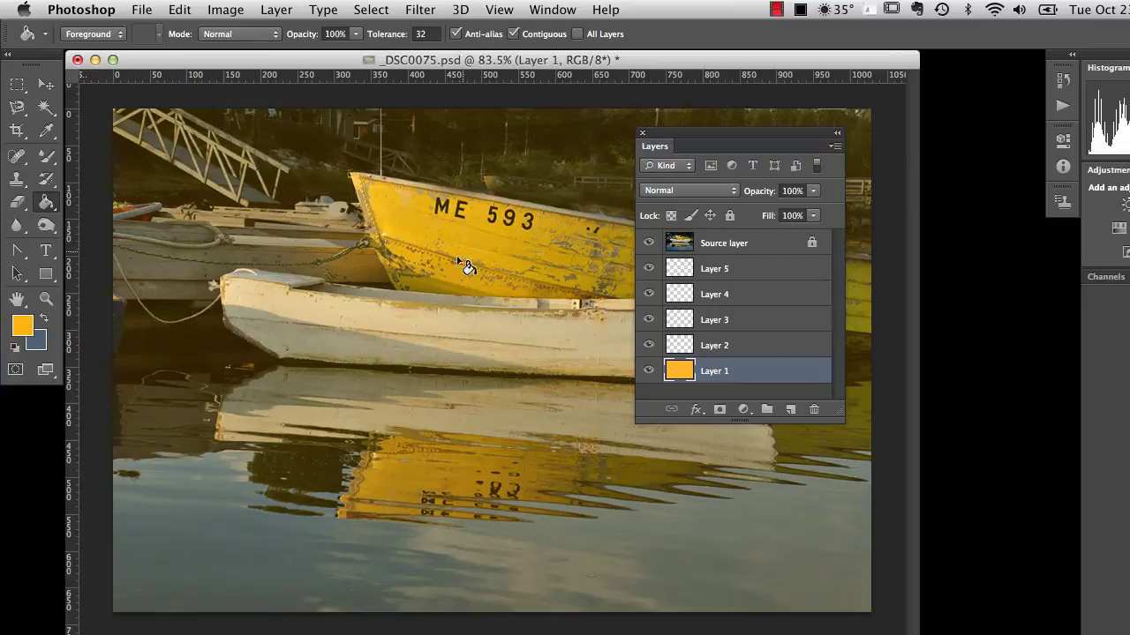
left_click(754, 351)
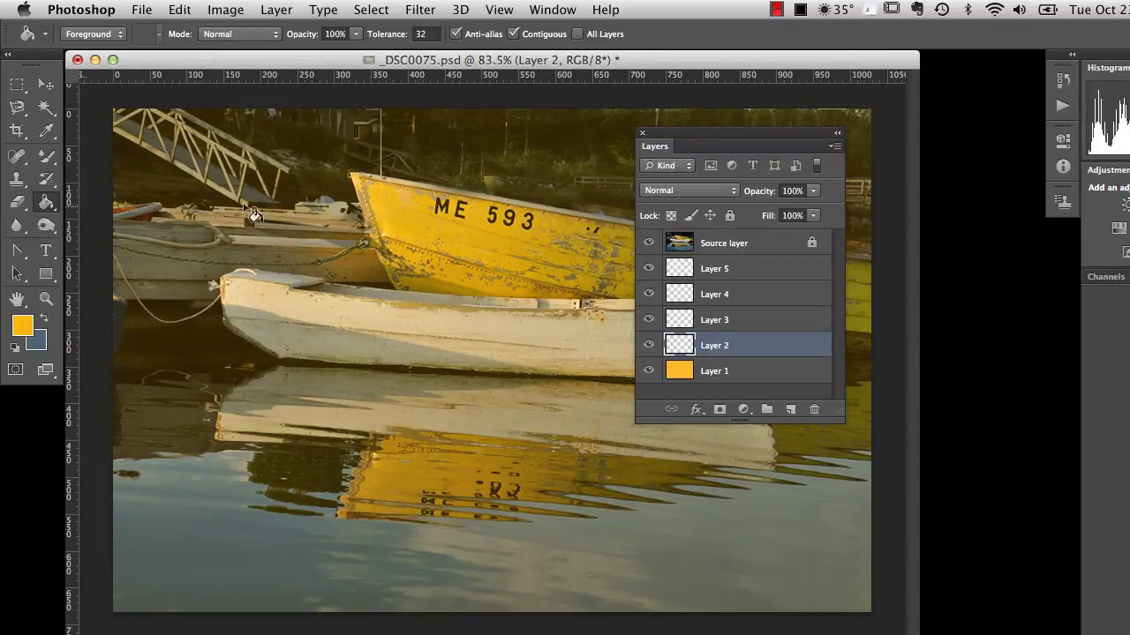
- Smear 95 px Mixer Brush strokes over the boats on Layer 2, then hide Source layer
left_click(46, 156)
left_click(88, 37)
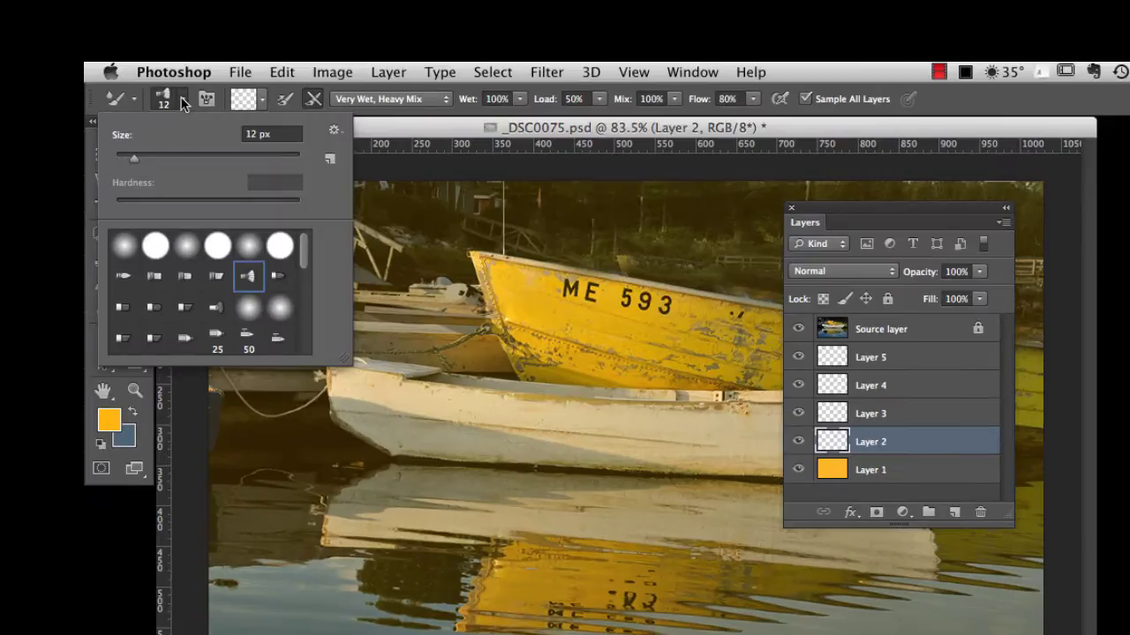
left_click_drag(135, 162, 270, 171)
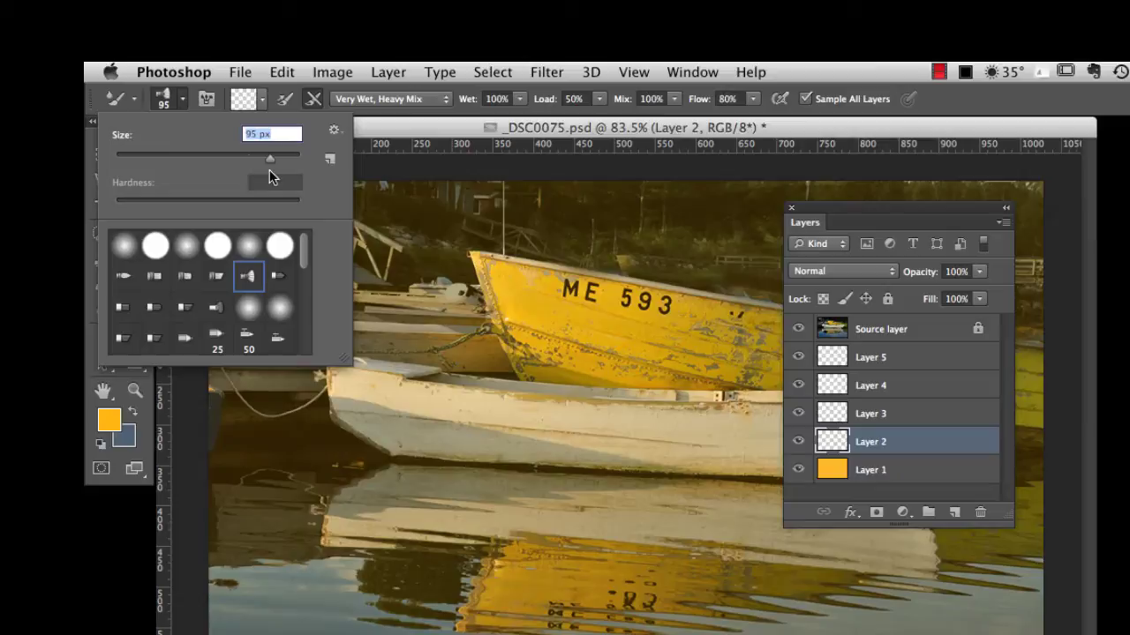
key("Return")
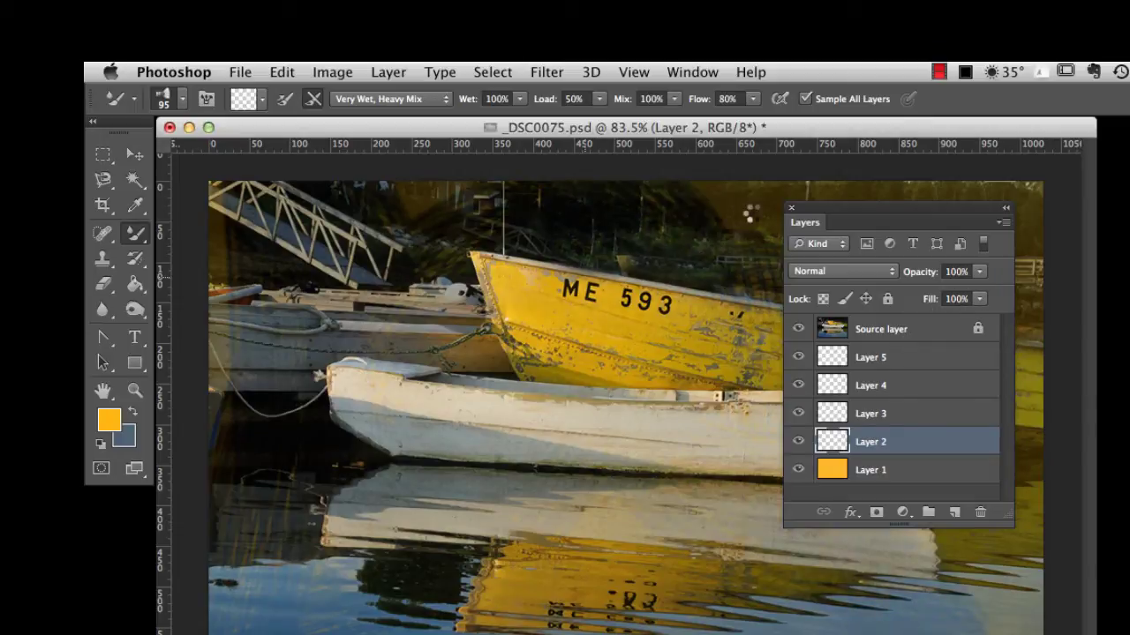
mouse_move(454, 327)
left_mouse_down()
mouse_move(447, 410)
mouse_move(375, 362)
mouse_move(277, 365)
mouse_move(253, 348)
left_mouse_up()
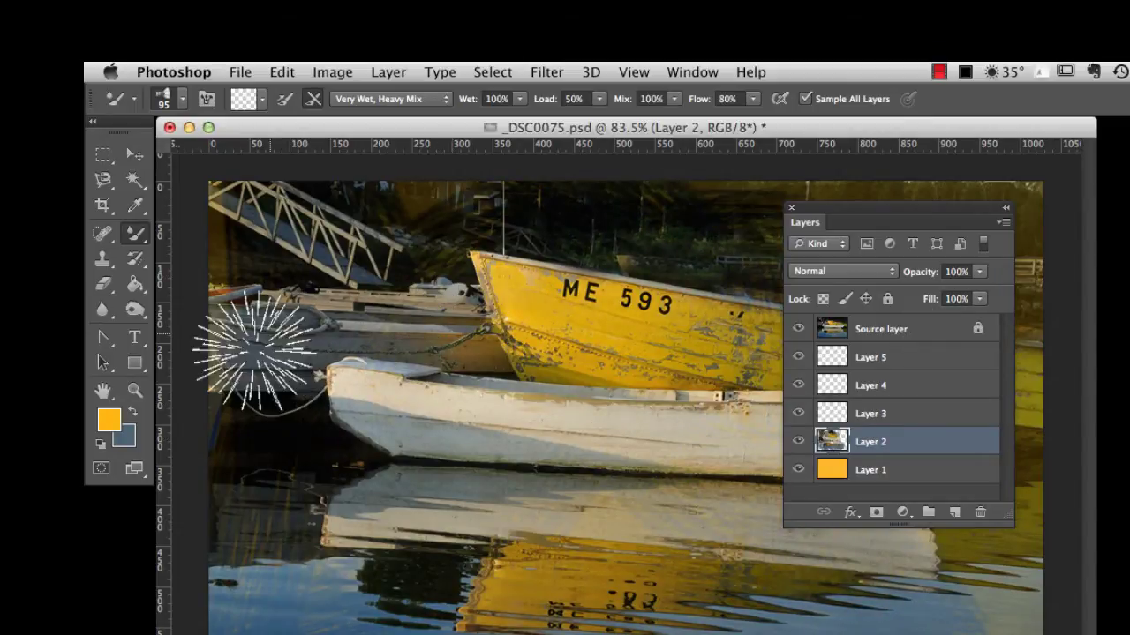
left_click(798, 330)
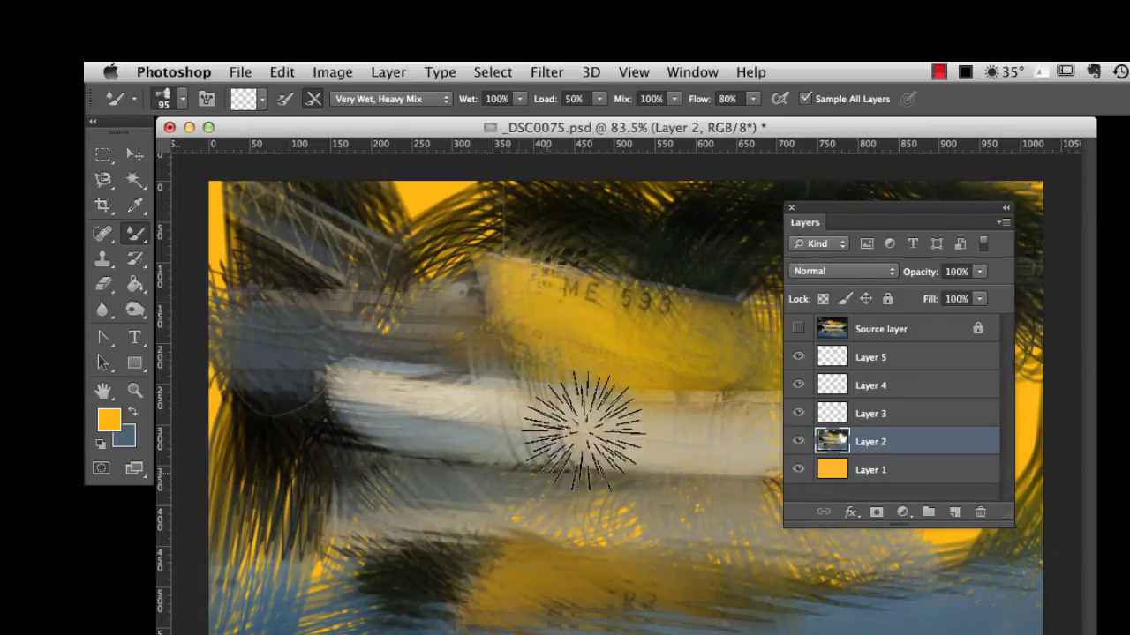
- On Layer 3, shrink the Mixer Brush to 44 px and make Source layer visible again
left_click(904, 416)
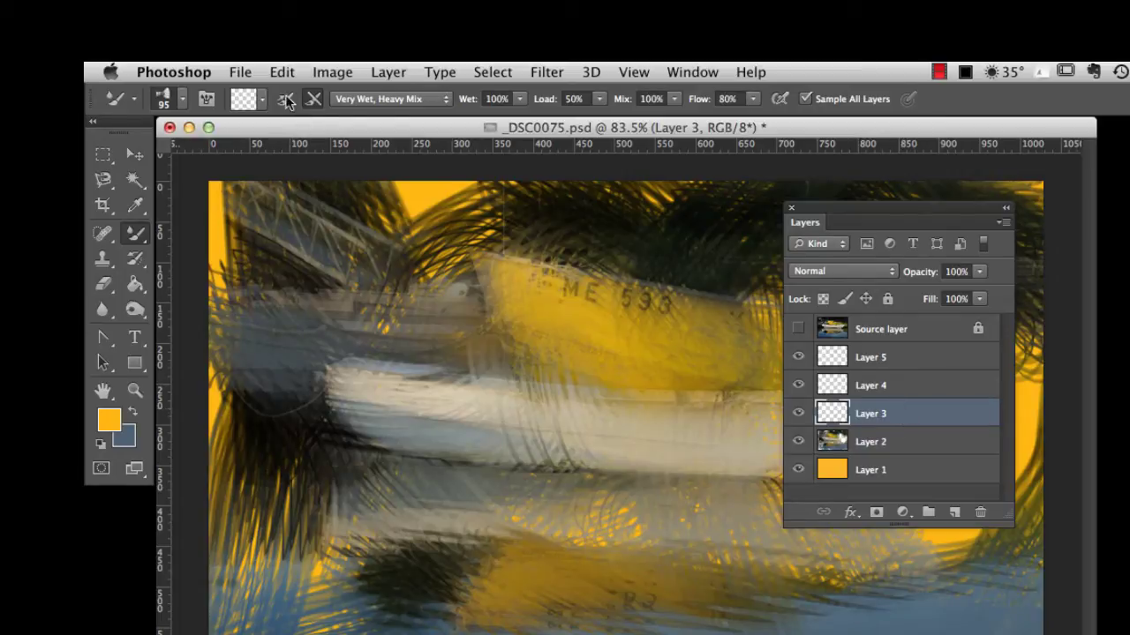
left_click(182, 99)
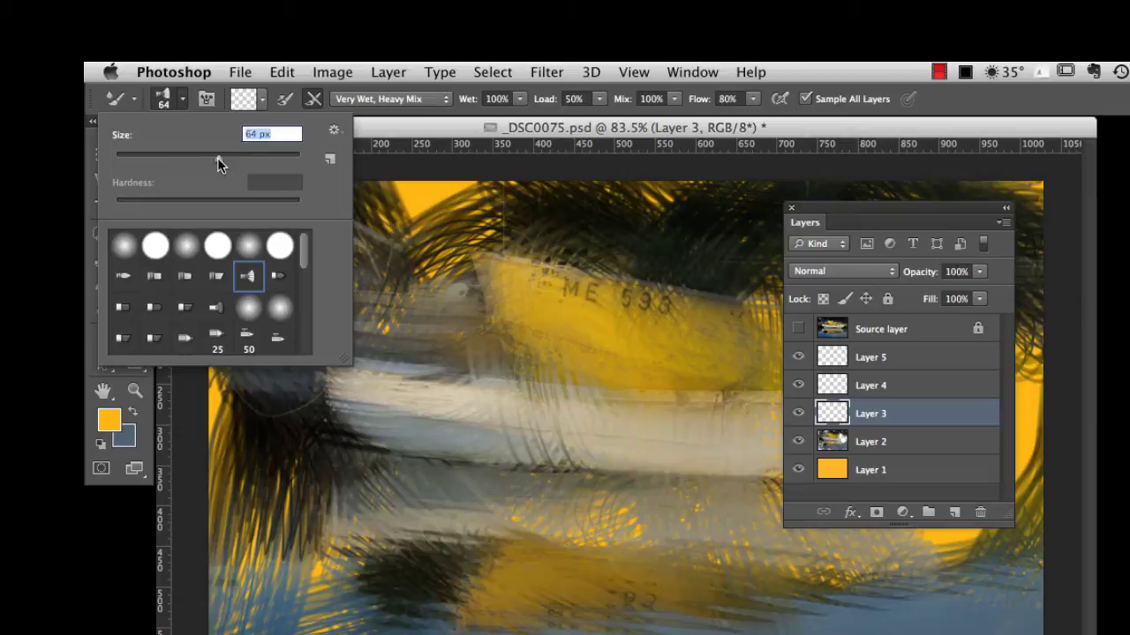
left_click_drag(199, 157, 188, 156)
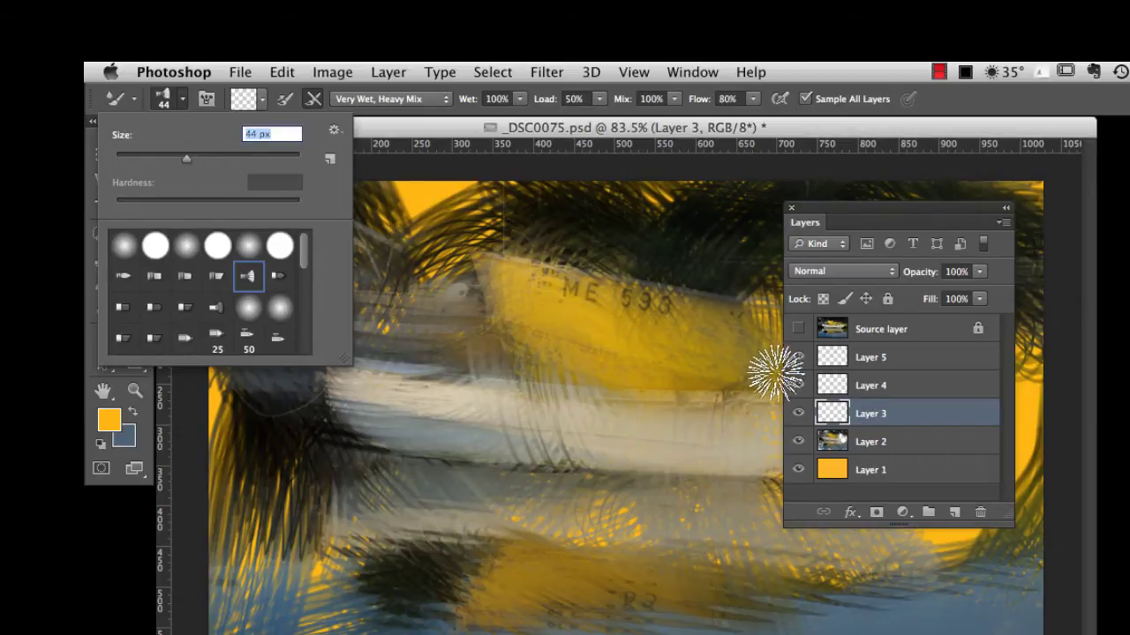
left_click(799, 328)
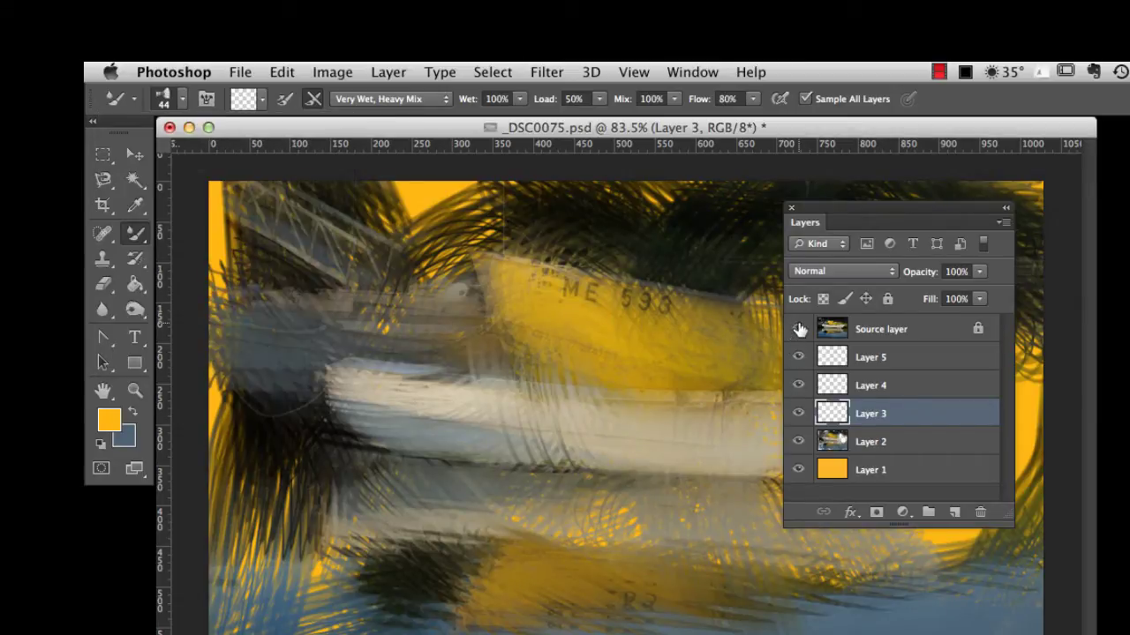
left_click(799, 328)
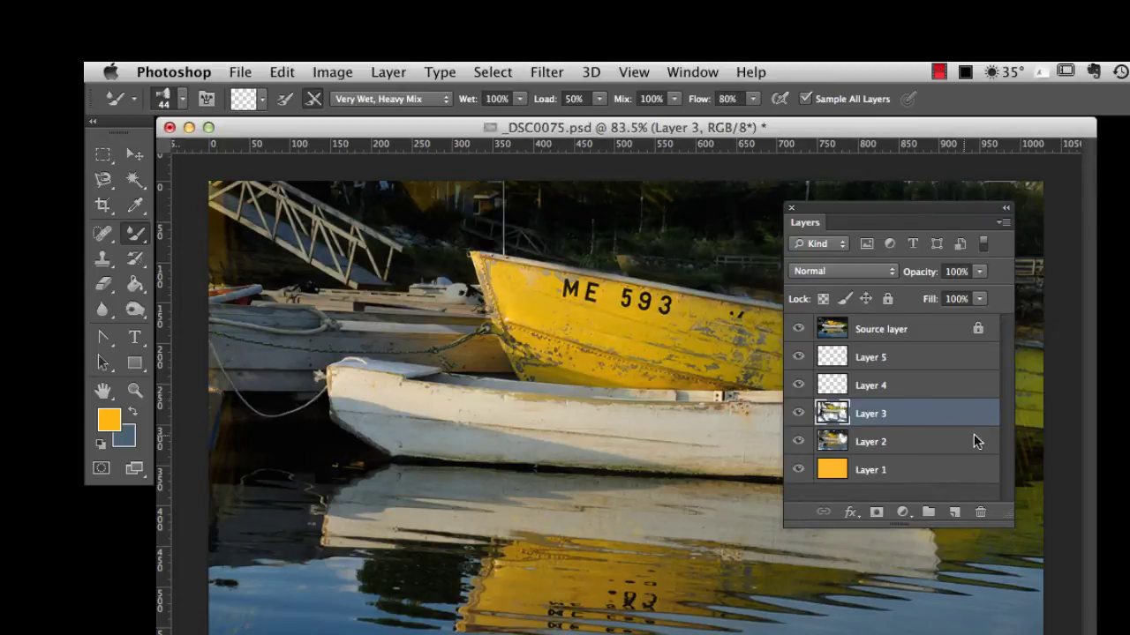
- Hide Source layer and toggle Layer 2 off and on to inspect Layer 3's strokes
left_click(799, 330)
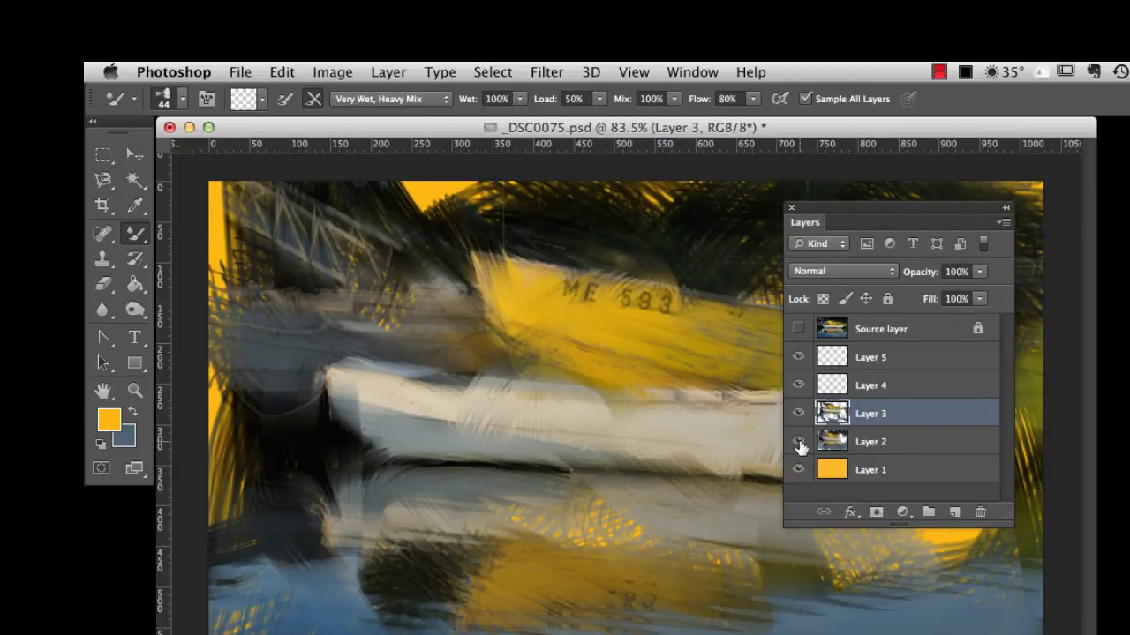
left_click(798, 441)
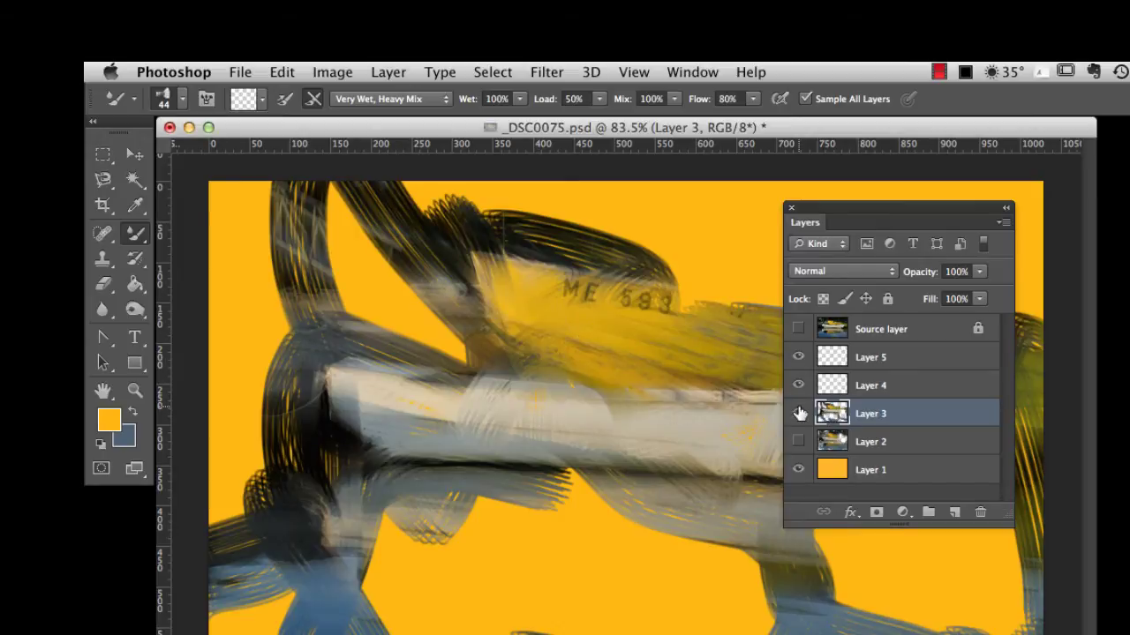
left_click(799, 442)
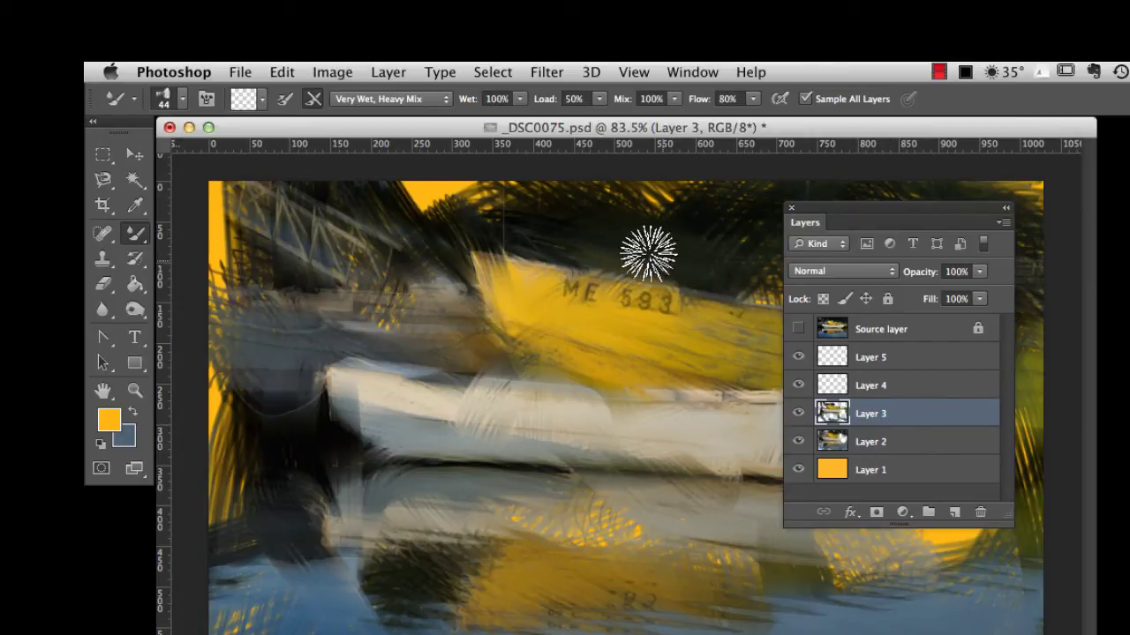
- Smear Layer 3 strokes across the boat top, lower-left water, lower middle, white boat end and ME 593 lettering
mouse_move(658, 256)
left_mouse_down()
mouse_move(479, 196)
mouse_move(397, 196)
mouse_move(409, 213)
mouse_move(396, 203)
mouse_move(370, 271)
mouse_move(346, 241)
mouse_move(280, 245)
mouse_move(351, 253)
mouse_move(305, 216)
mouse_move(235, 224)
mouse_move(412, 234)
mouse_move(396, 206)
mouse_move(417, 201)
mouse_move(321, 332)
mouse_move(290, 302)
mouse_move(249, 290)
mouse_move(235, 240)
mouse_move(440, 230)
mouse_move(470, 217)
mouse_move(439, 194)
left_mouse_up()
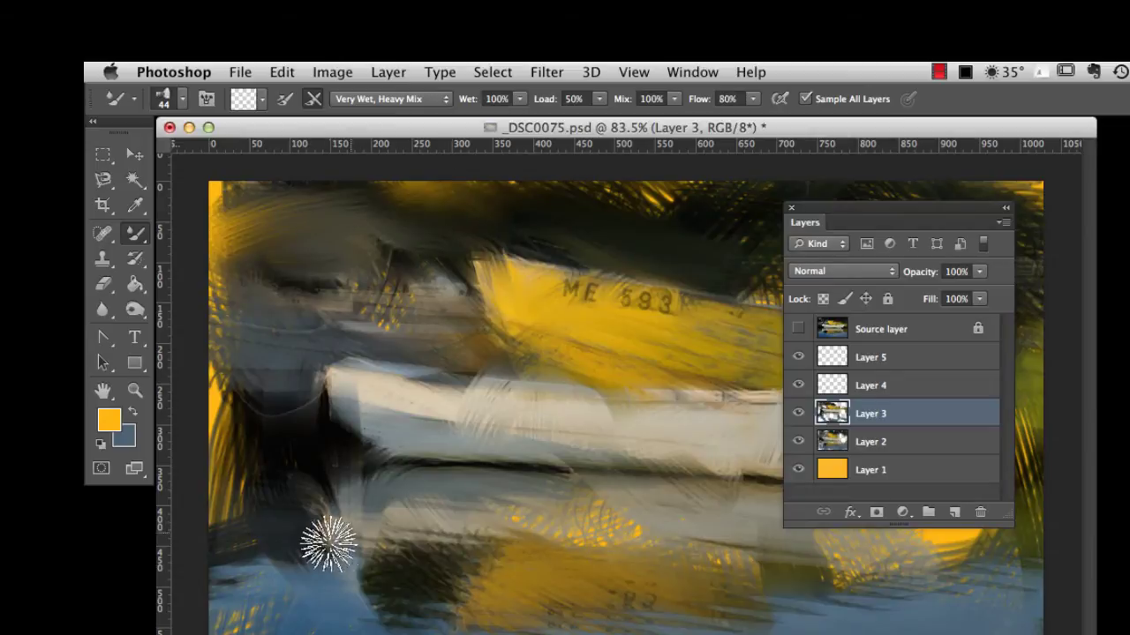
mouse_move(303, 485)
left_mouse_down()
mouse_move(326, 512)
mouse_move(319, 432)
mouse_move(280, 471)
mouse_move(282, 586)
mouse_move(302, 603)
mouse_move(188, 615)
left_mouse_up()
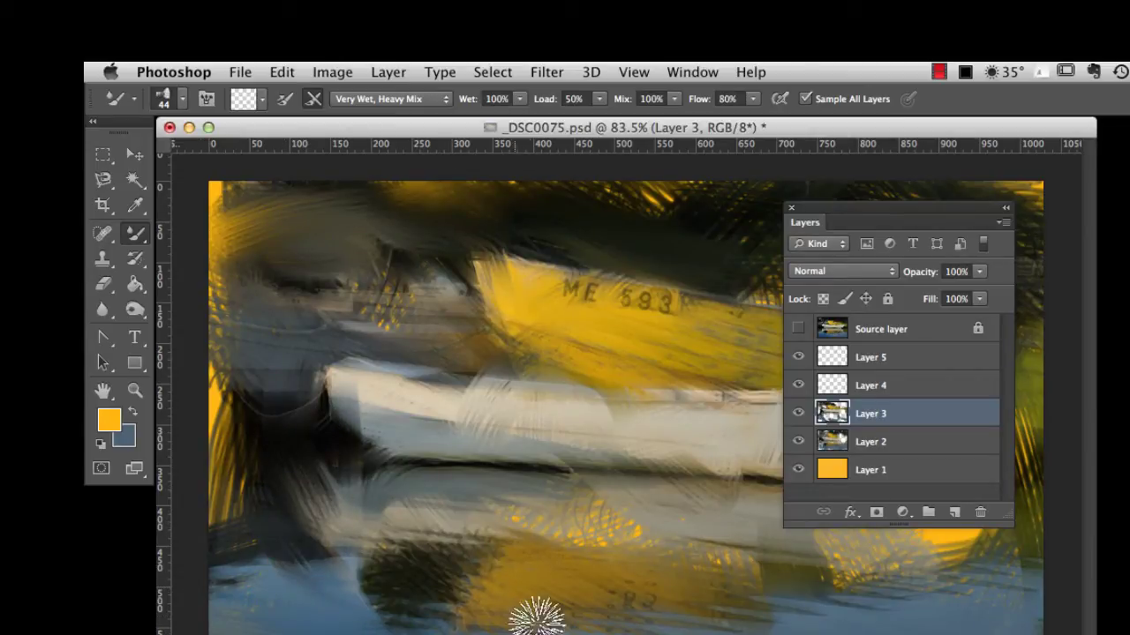
left_click_drag(537, 606, 481, 528)
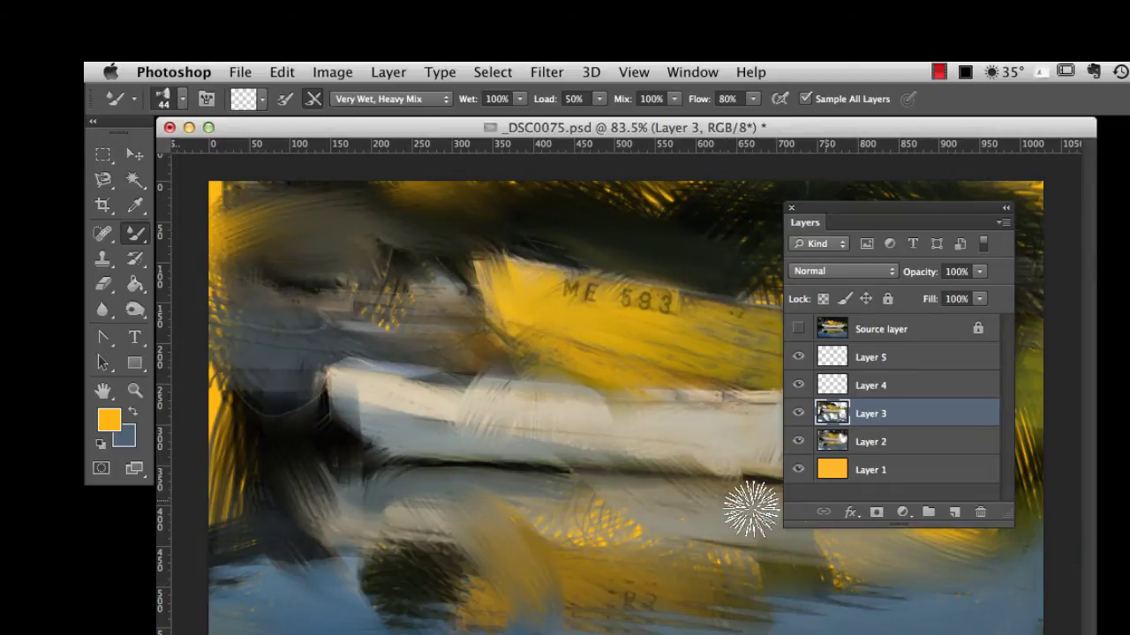
left_click_drag(397, 441, 386, 354)
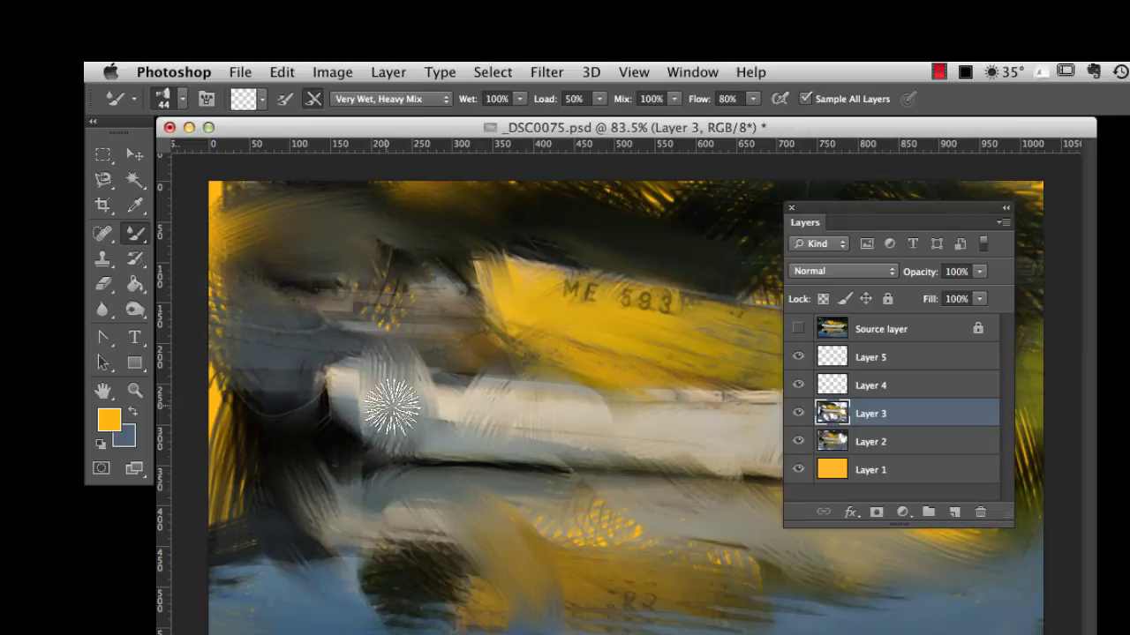
mouse_move(588, 308)
left_mouse_down()
mouse_move(572, 317)
mouse_move(582, 308)
mouse_move(641, 325)
mouse_move(615, 308)
mouse_move(715, 328)
mouse_move(739, 345)
left_mouse_up()
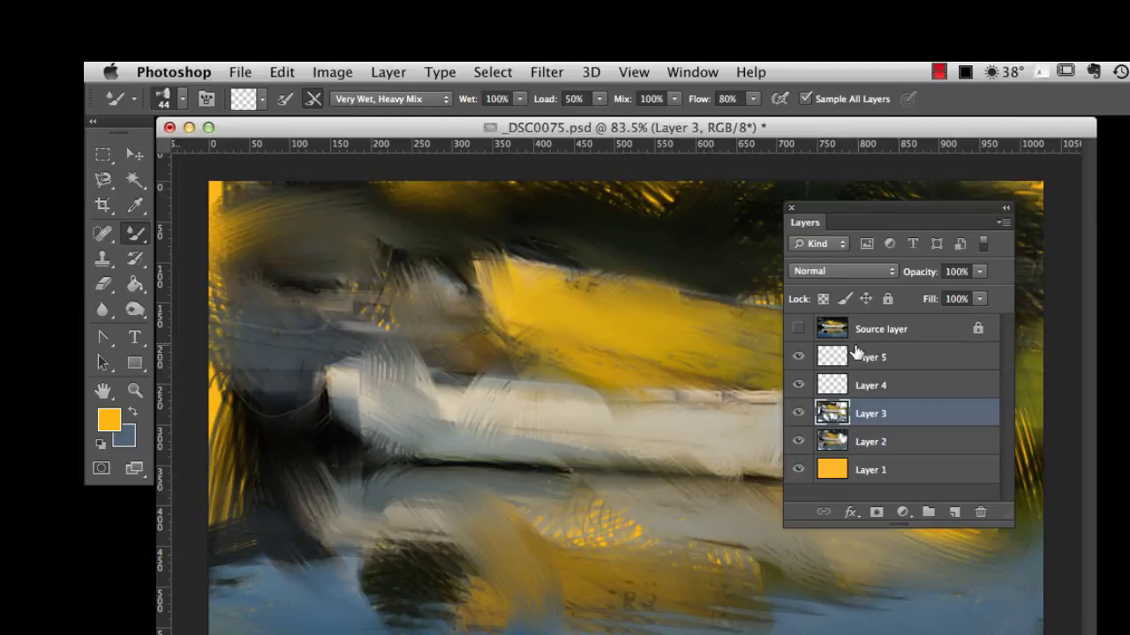
- Toggle Source layer on and off to compare photo and painting, leaving it visible
left_click(799, 328)
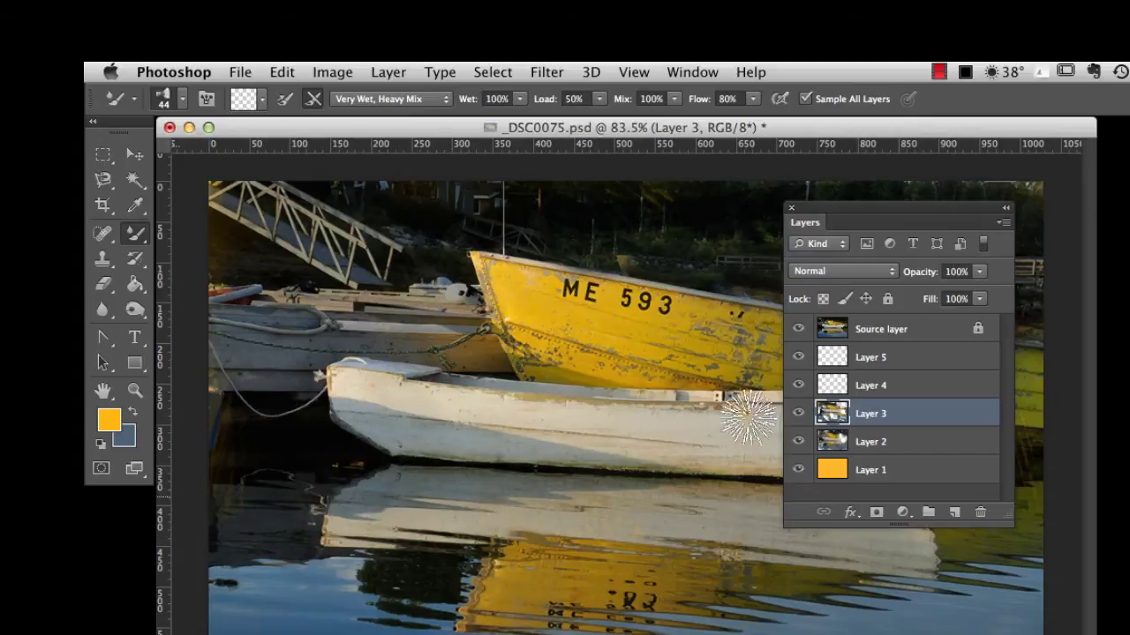
left_click(797, 330)
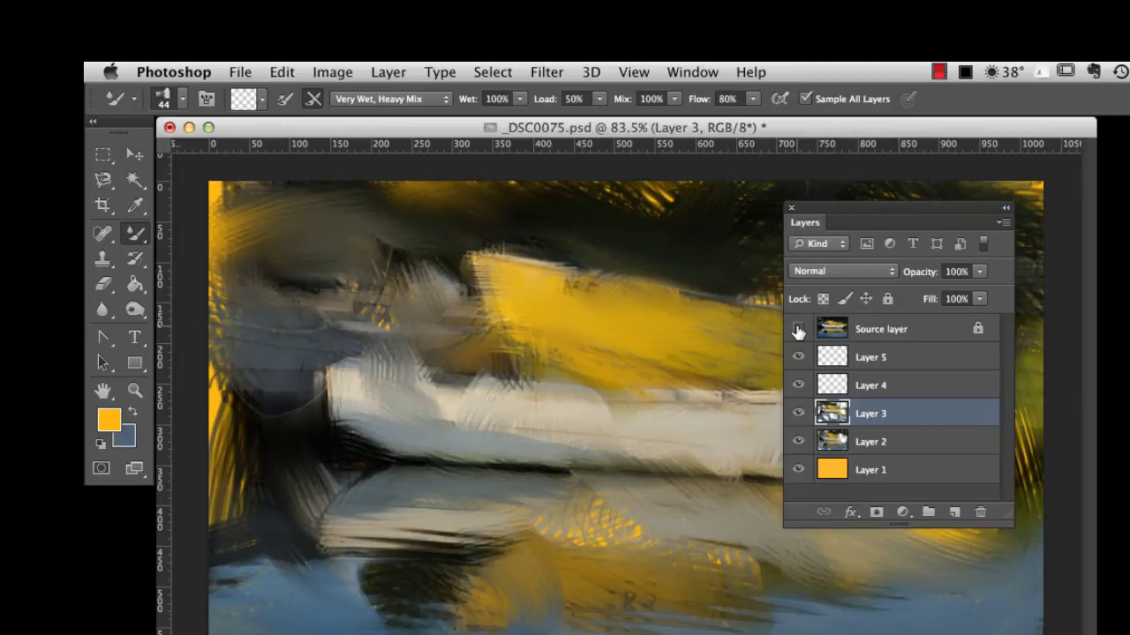
left_click(797, 330)
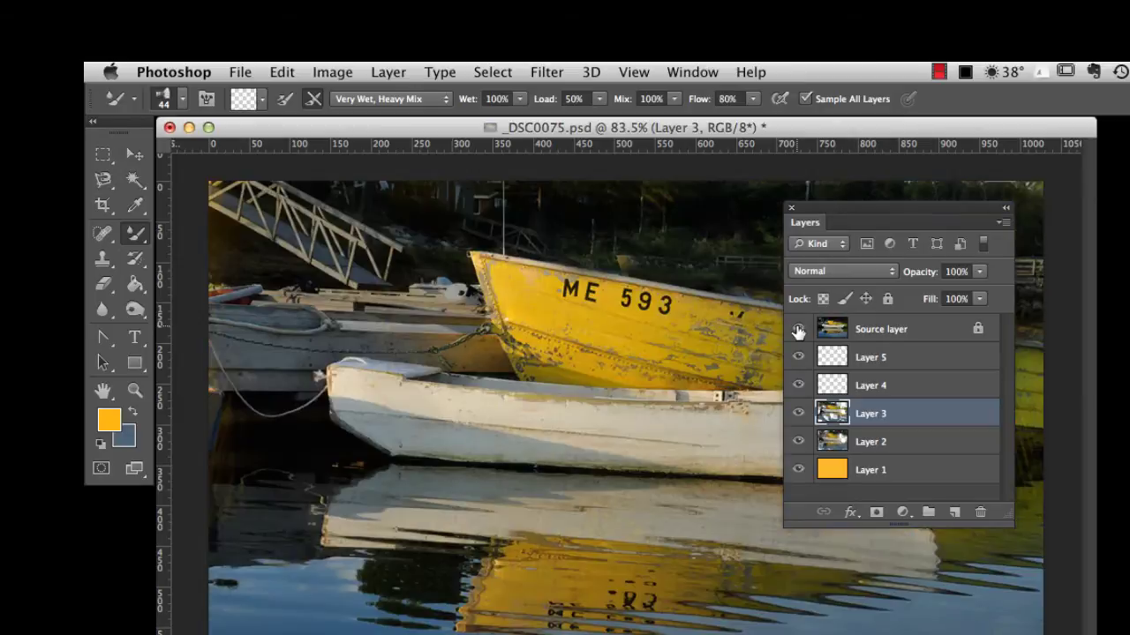
- Select Layer 4 and reduce the Mixer Brush size to 18 px
left_click(893, 387)
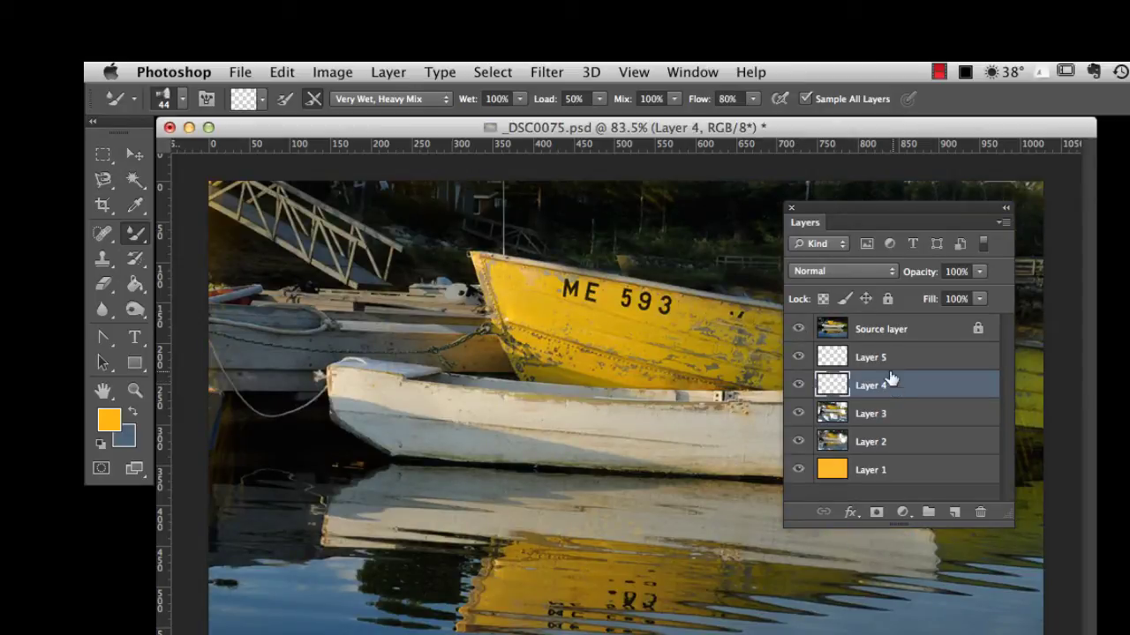
left_click(183, 100)
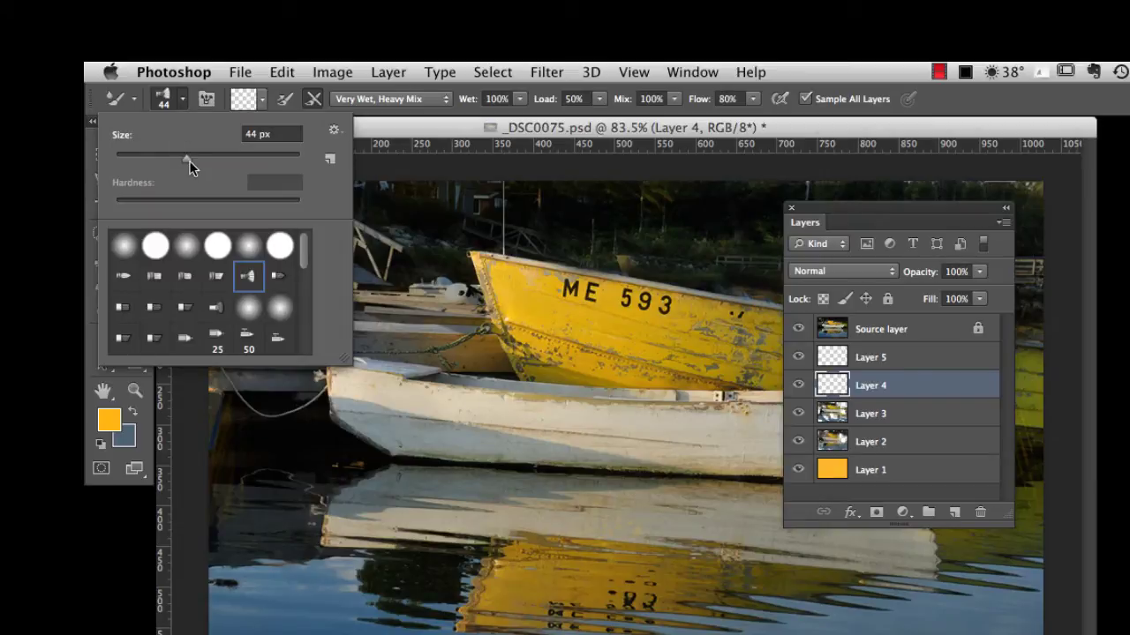
left_click_drag(189, 160, 143, 159)
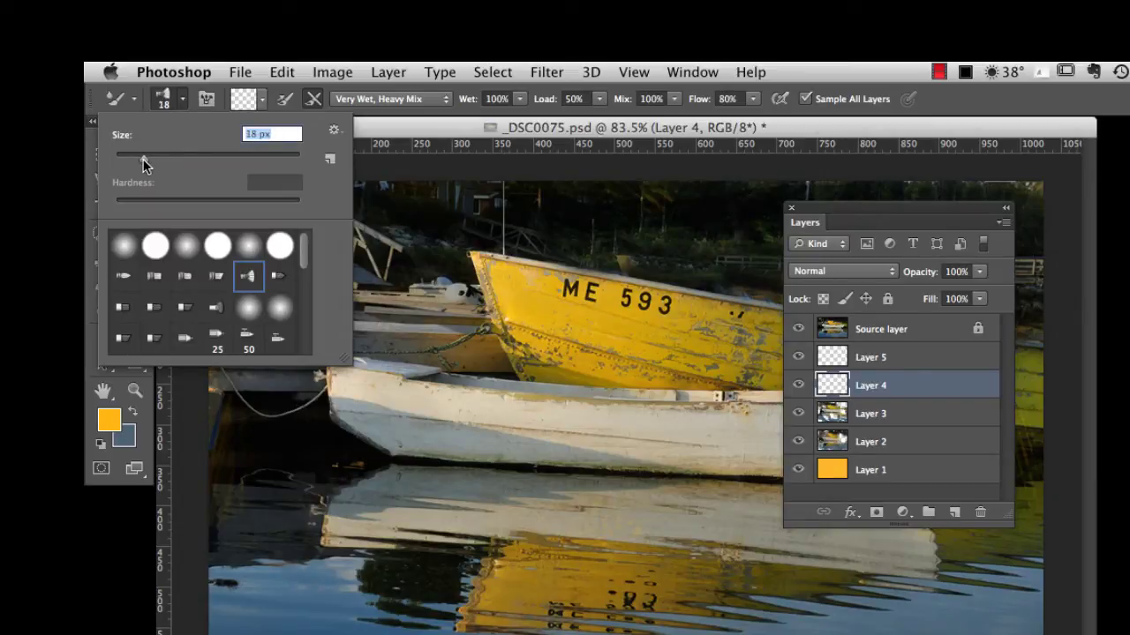
left_click(547, 309)
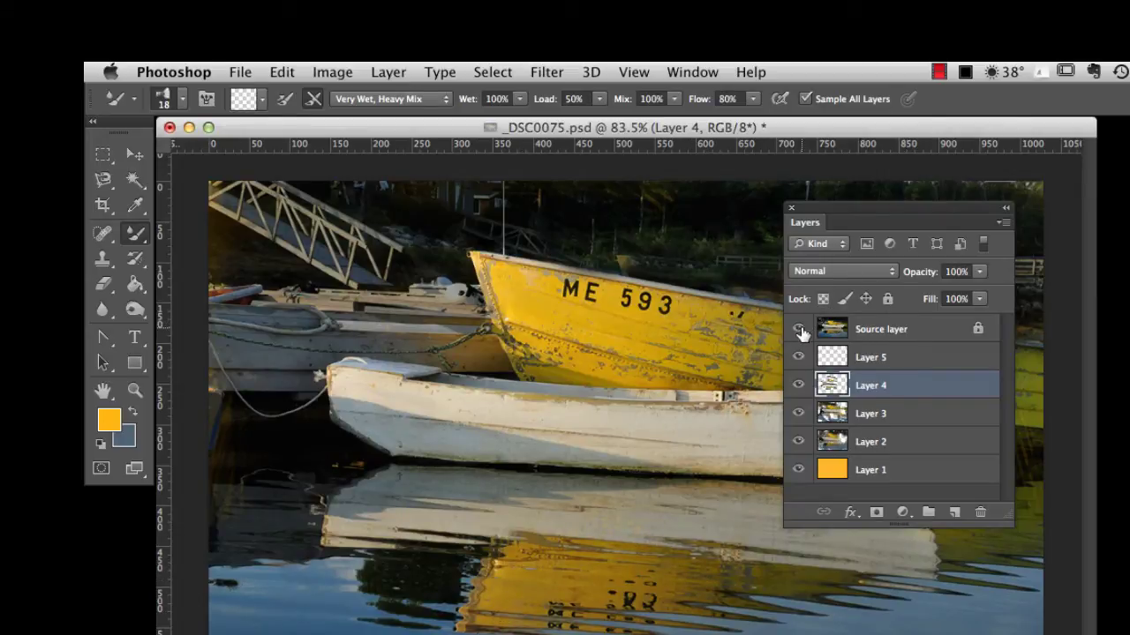
left_click(799, 330)
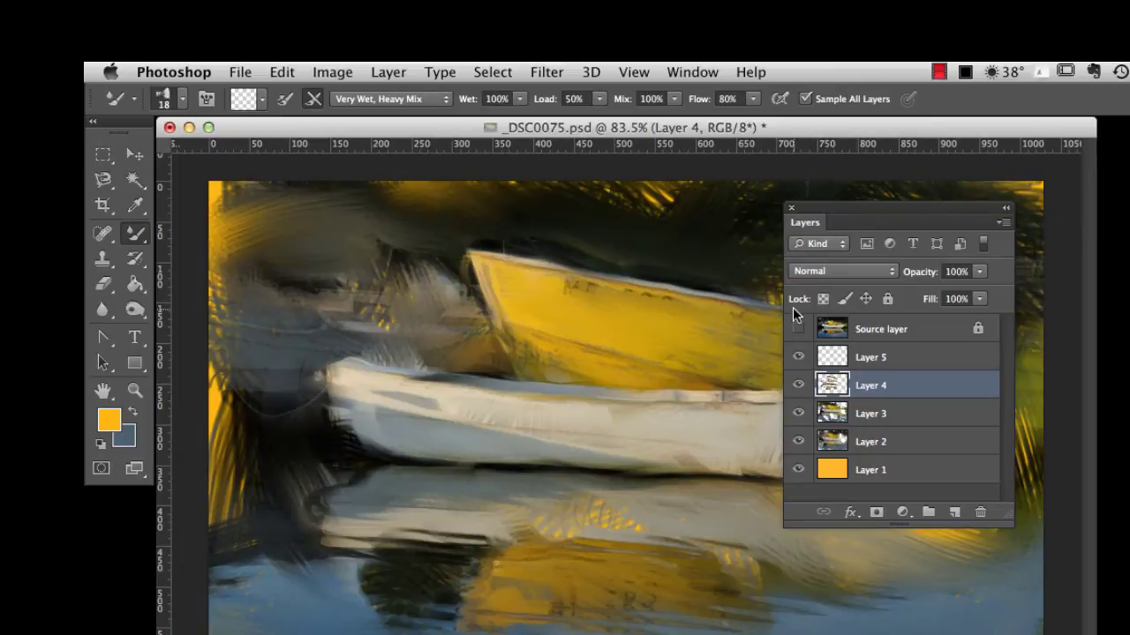
left_click(799, 385)
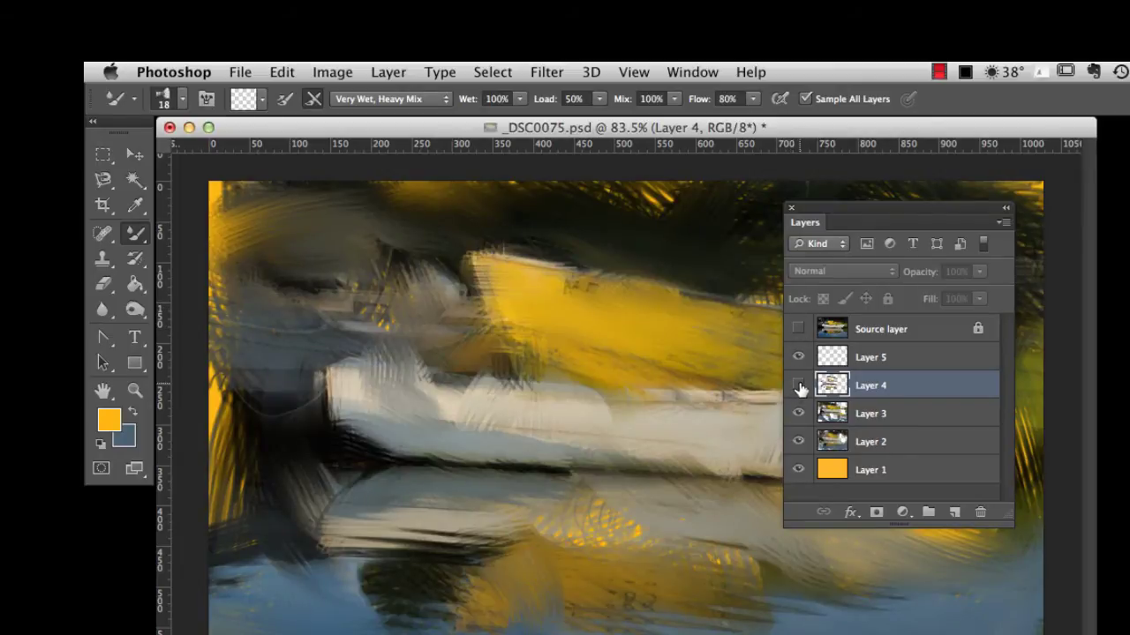
left_click(799, 385)
left_click(799, 386)
left_click(799, 386)
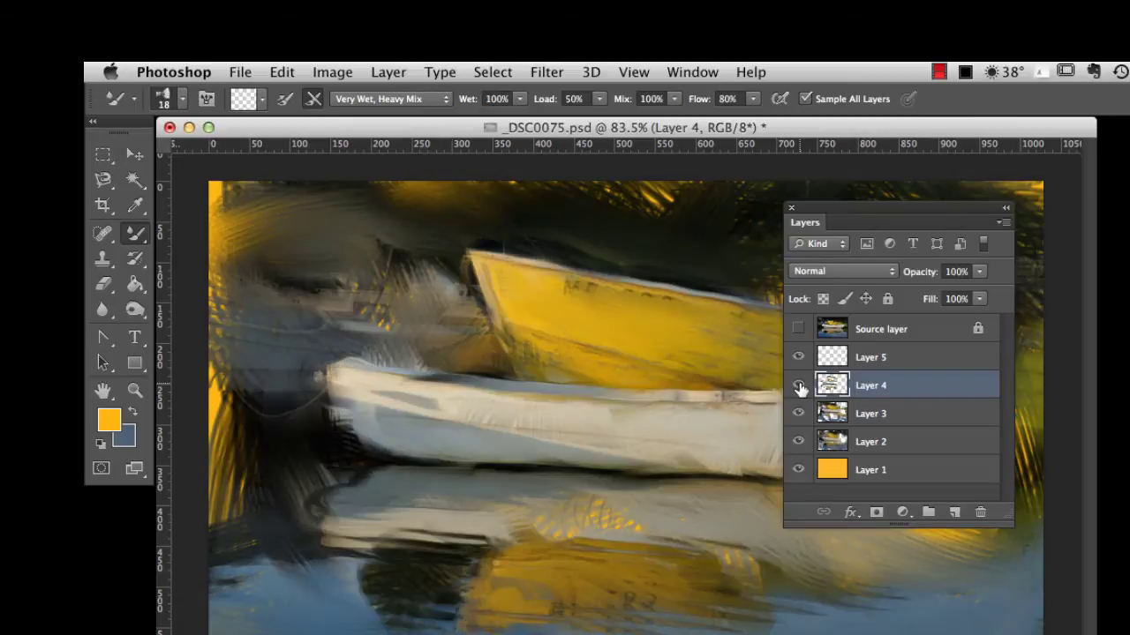
left_click(799, 386)
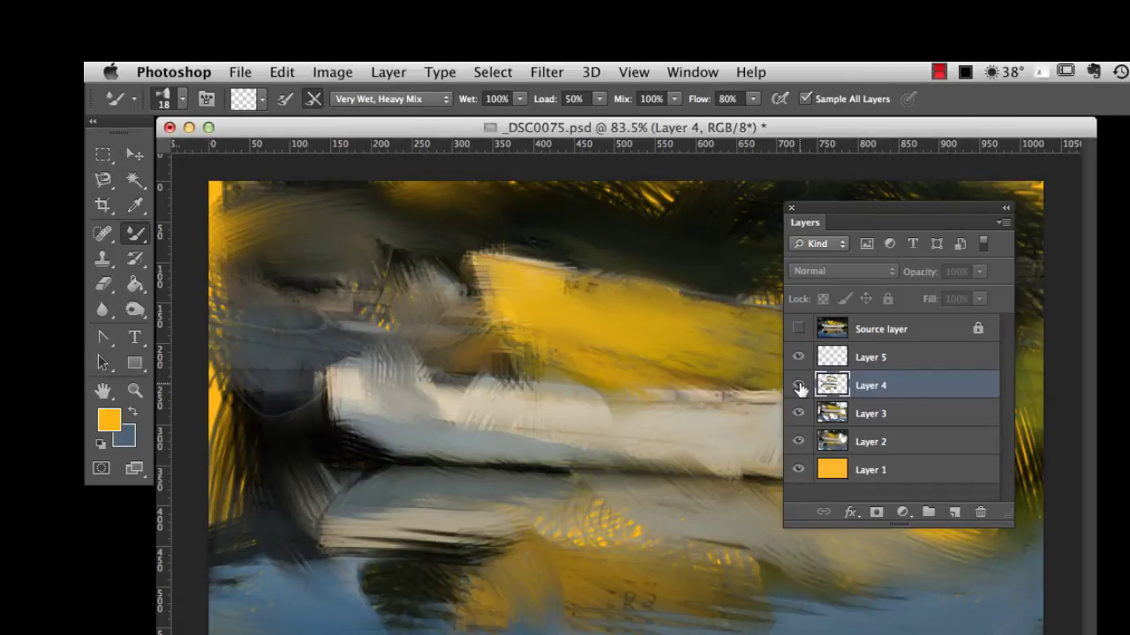
left_click(799, 385)
left_click(798, 328)
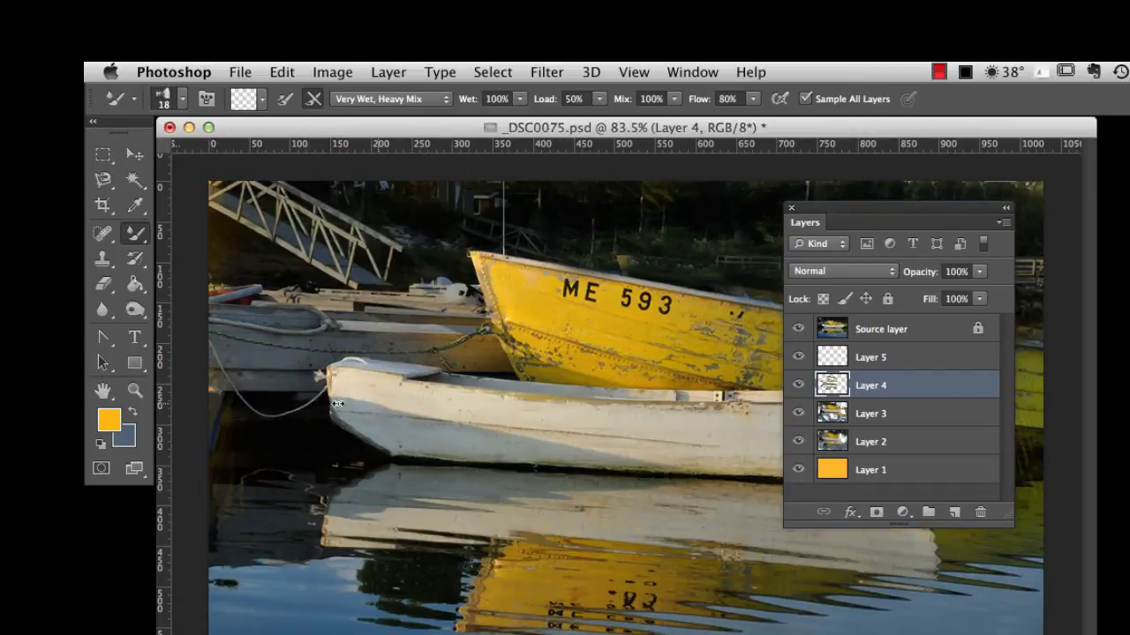
- Switch the Source photo off and on twice to compare it with the mixer-brush painting
left_click(799, 329)
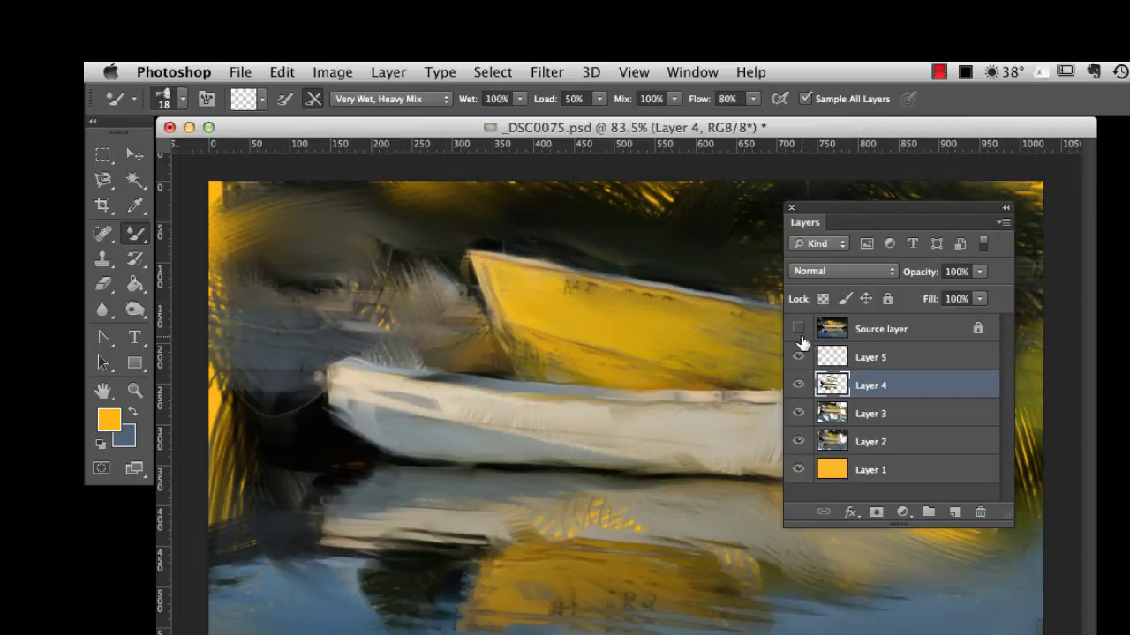
left_click(798, 329)
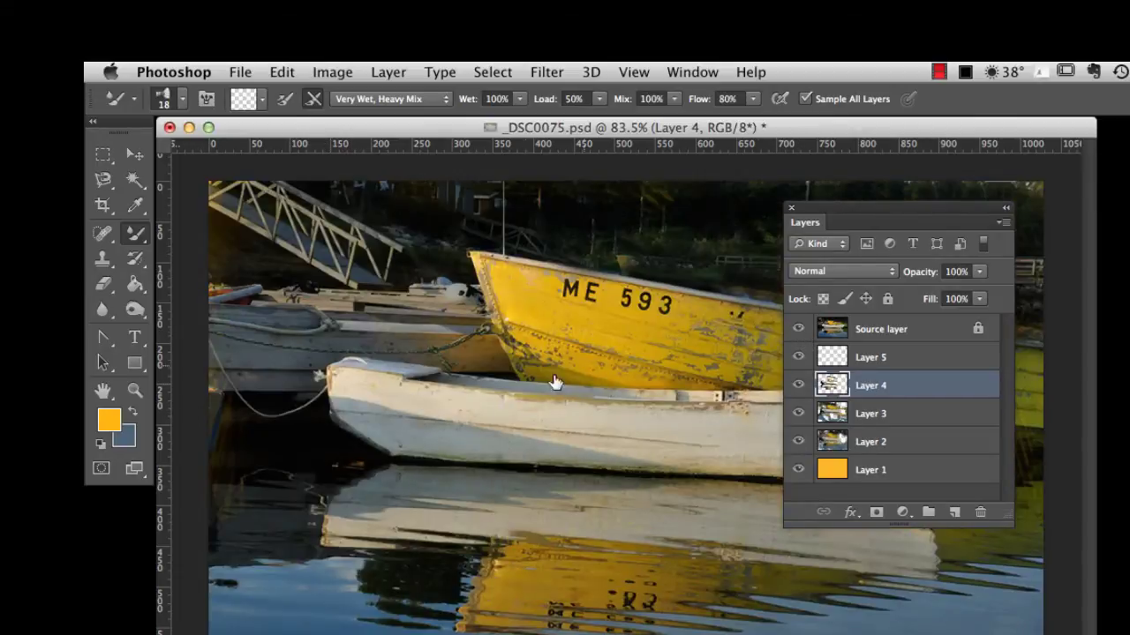
left_click(798, 329)
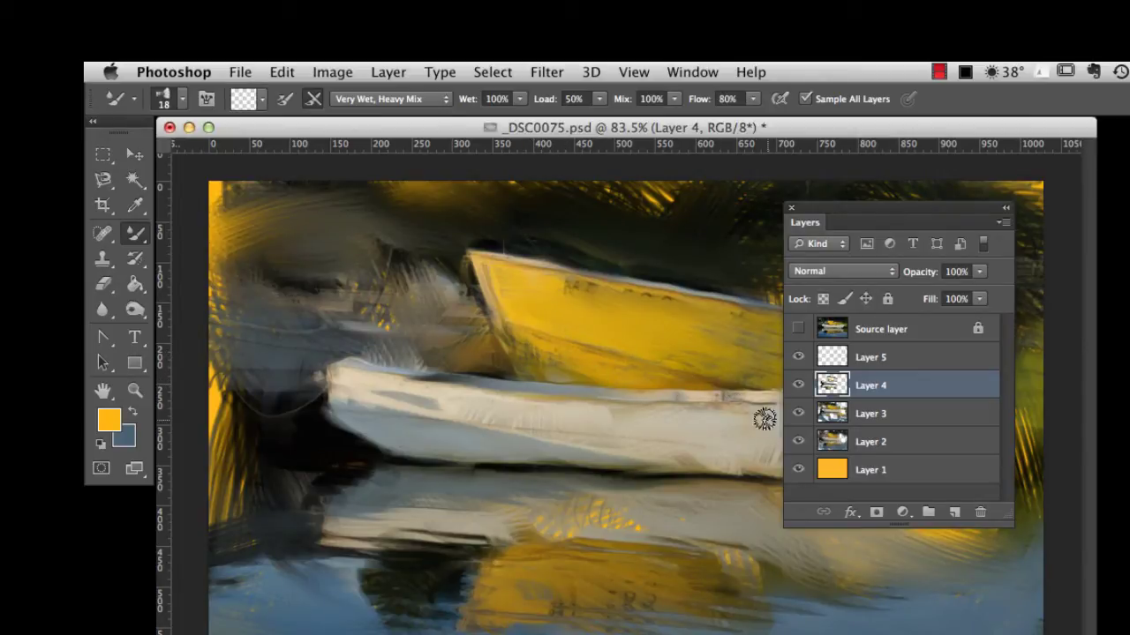
left_click(798, 329)
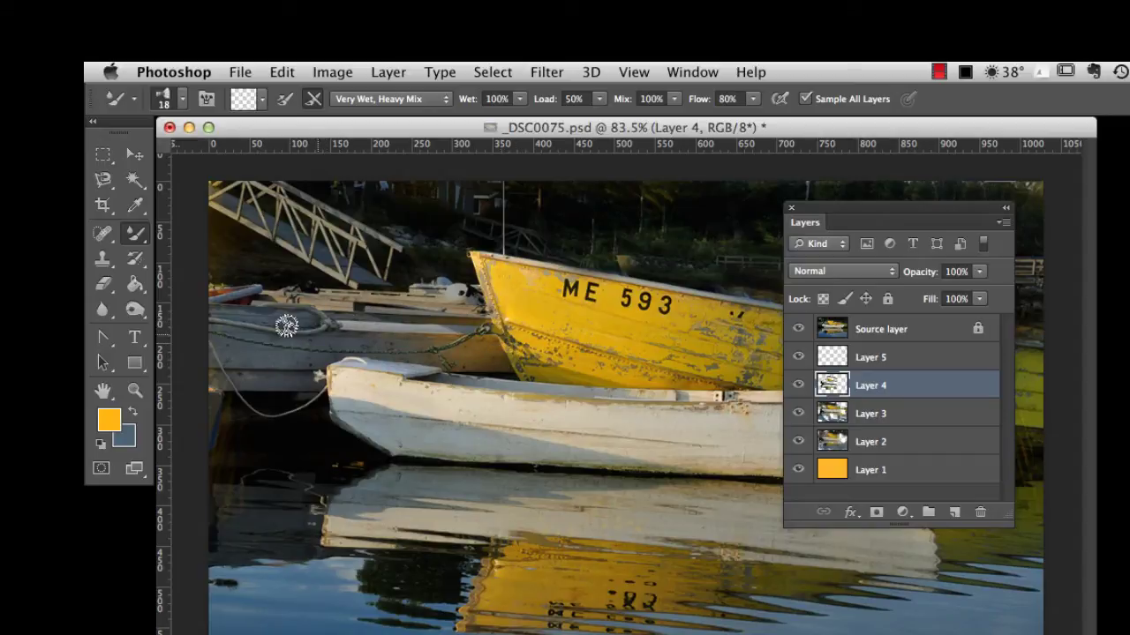
- Hide the Source photo and smear the yellow hull's lettering and speckled texture into blended strokes
left_click(798, 330)
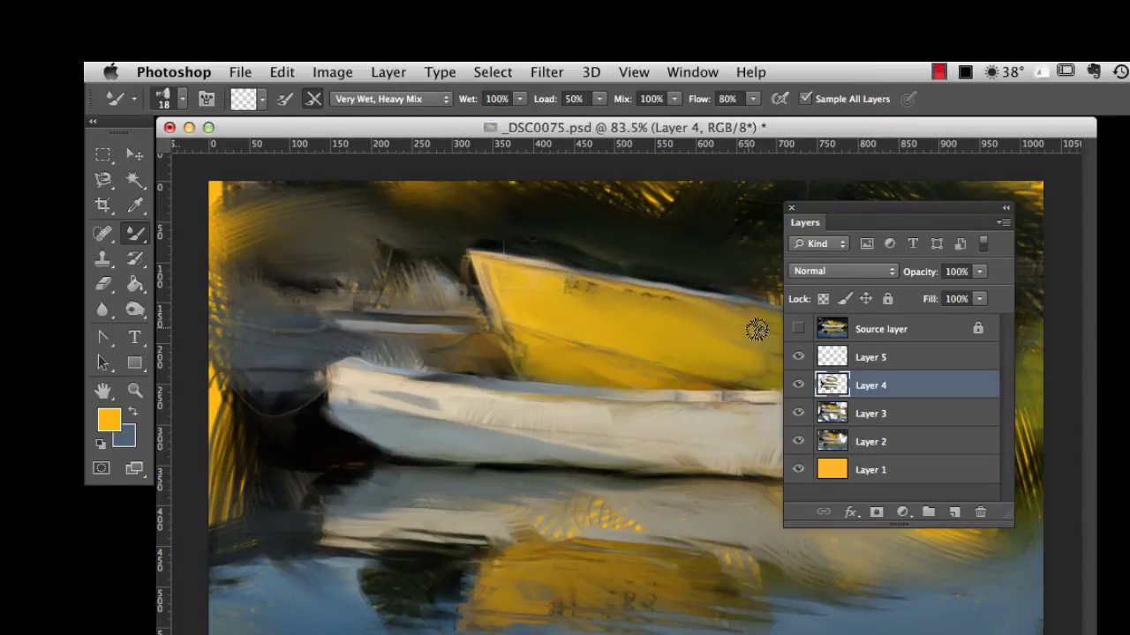
left_click_drag(672, 307, 546, 281)
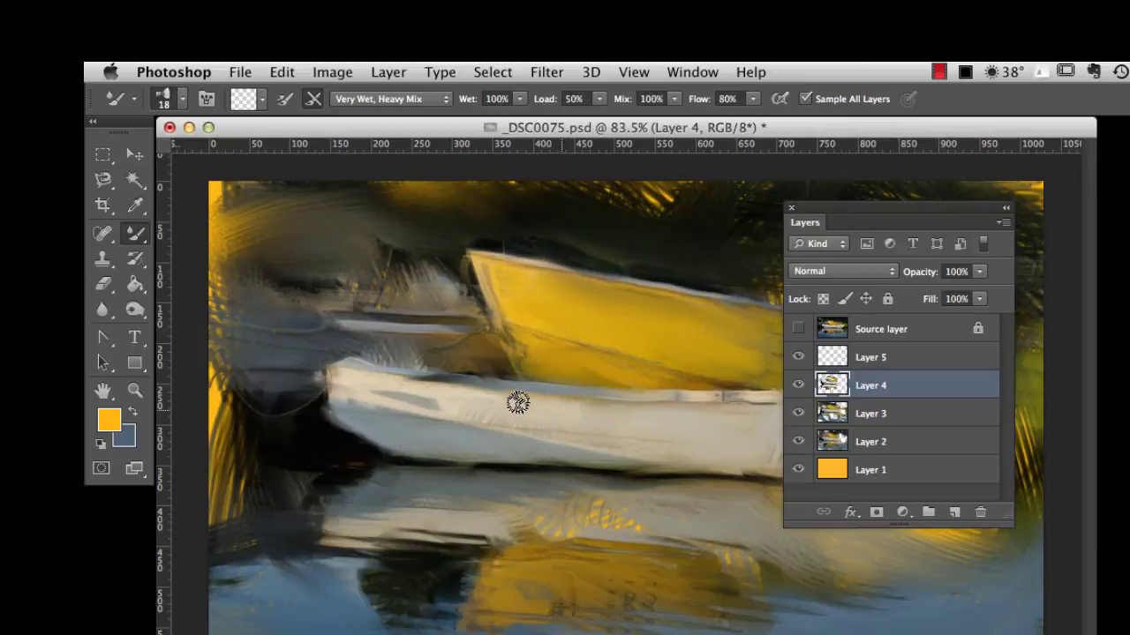
mouse_move(495, 500)
left_mouse_down()
mouse_move(546, 535)
mouse_move(627, 534)
mouse_move(556, 511)
mouse_move(582, 519)
mouse_move(618, 497)
mouse_move(489, 518)
mouse_move(601, 549)
mouse_move(509, 522)
mouse_move(594, 543)
mouse_move(619, 499)
mouse_move(500, 489)
mouse_move(542, 512)
mouse_move(651, 540)
mouse_move(644, 520)
mouse_move(582, 520)
mouse_move(649, 523)
mouse_move(563, 486)
mouse_move(665, 510)
mouse_move(741, 513)
left_mouse_up()
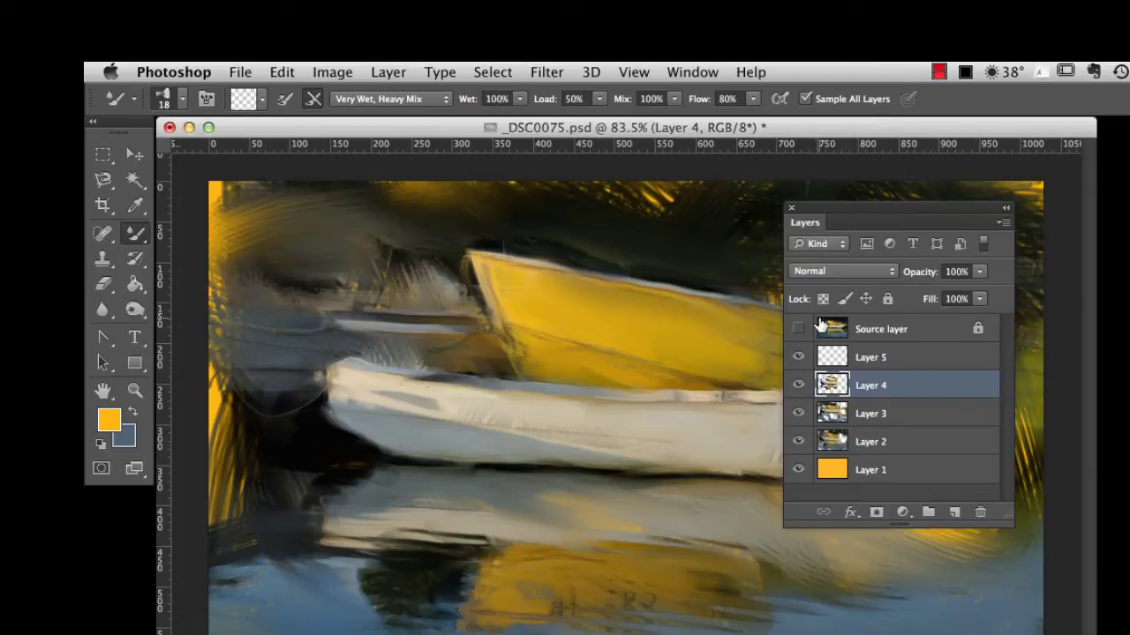
- Compare the painting stages by toggling Source, Layer 4, Layer 3 and Layer 2, ending with Source hidden
left_click(798, 329)
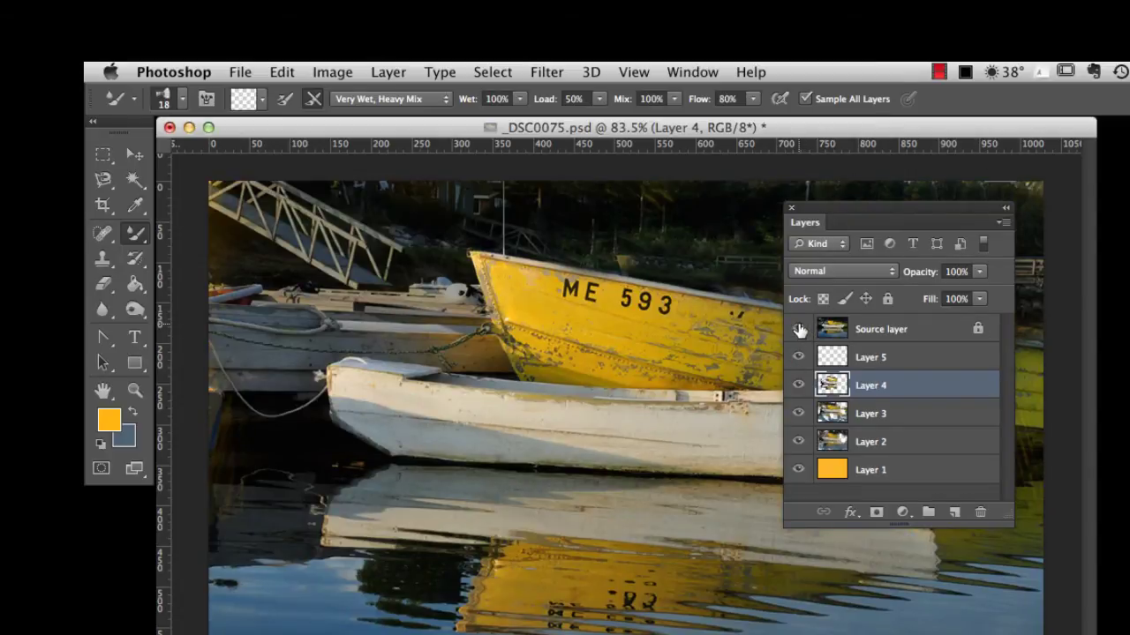
left_click(799, 330)
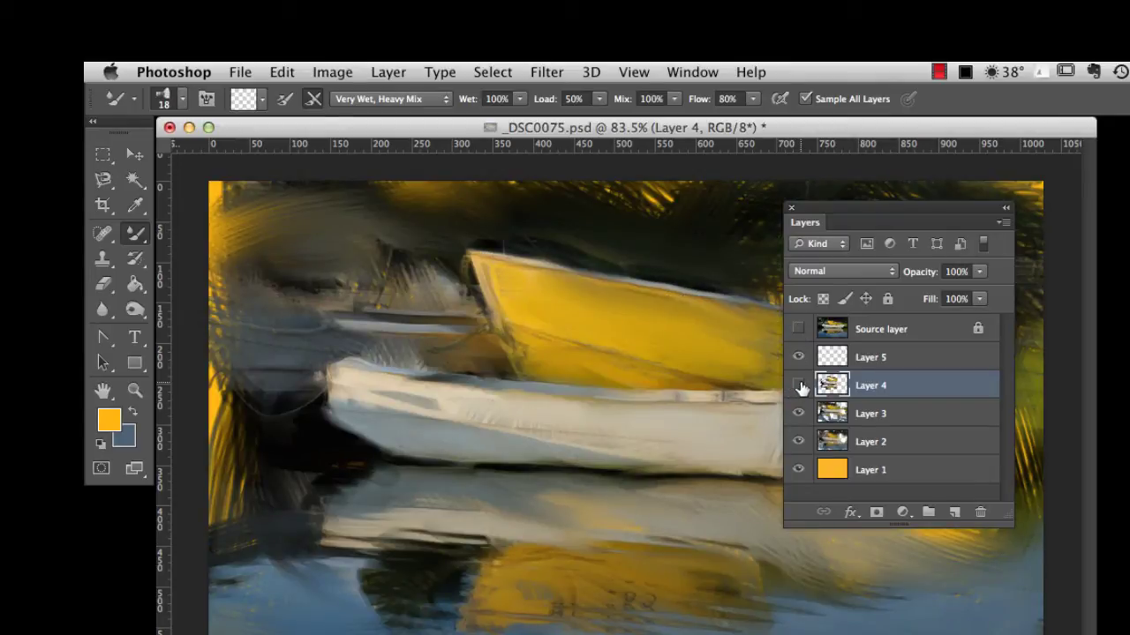
left_click(799, 386)
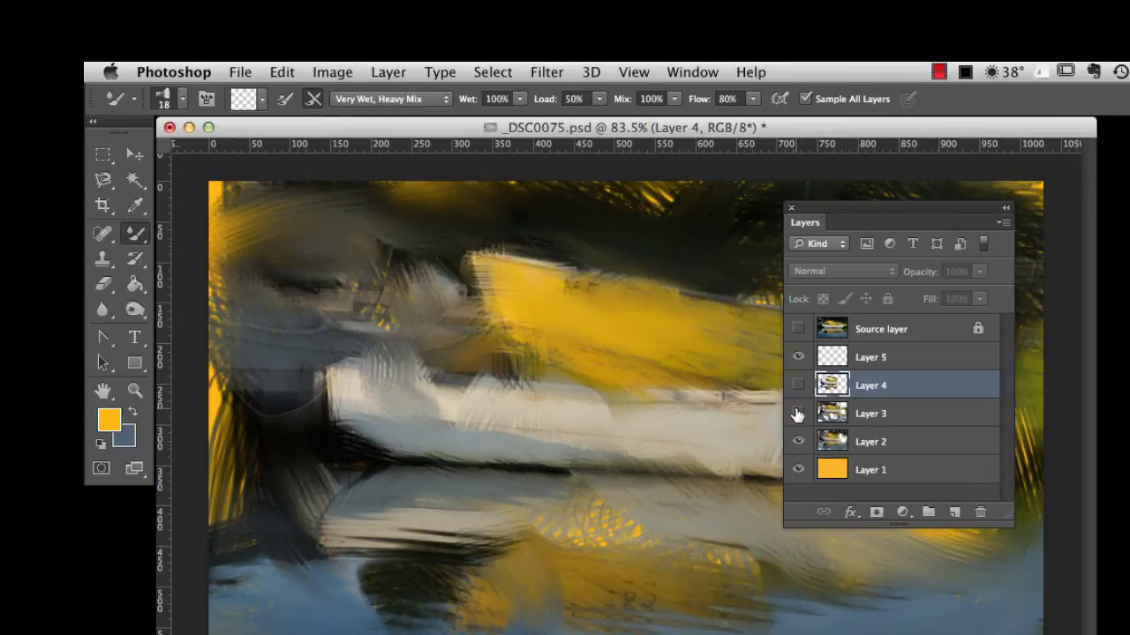
left_click(798, 414)
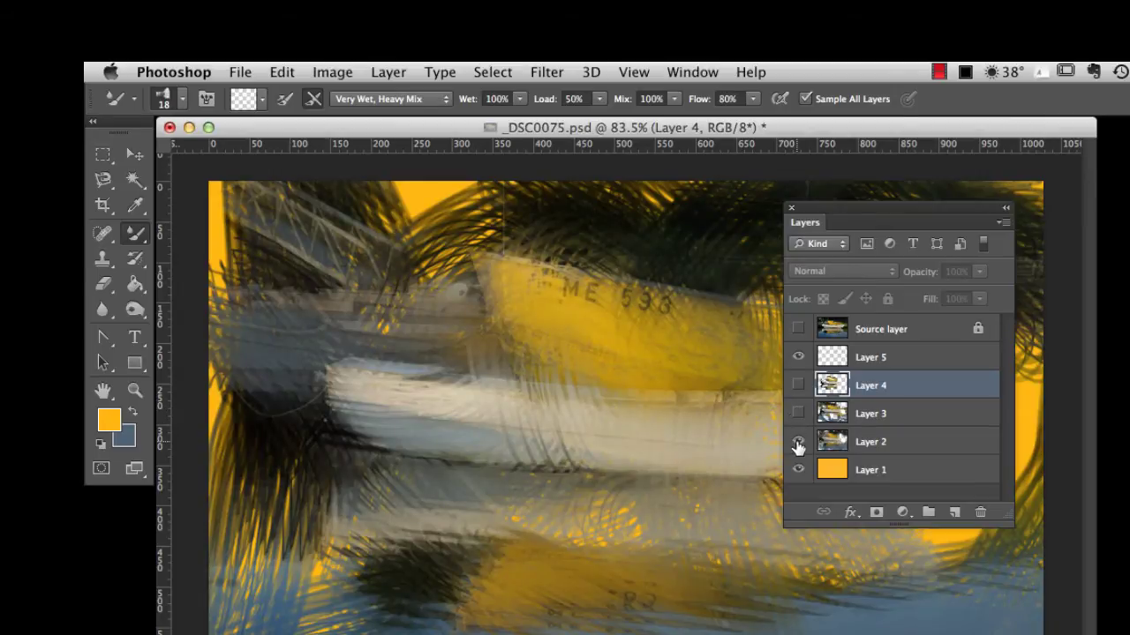
left_click(798, 442)
left_click(798, 443)
left_click(798, 414)
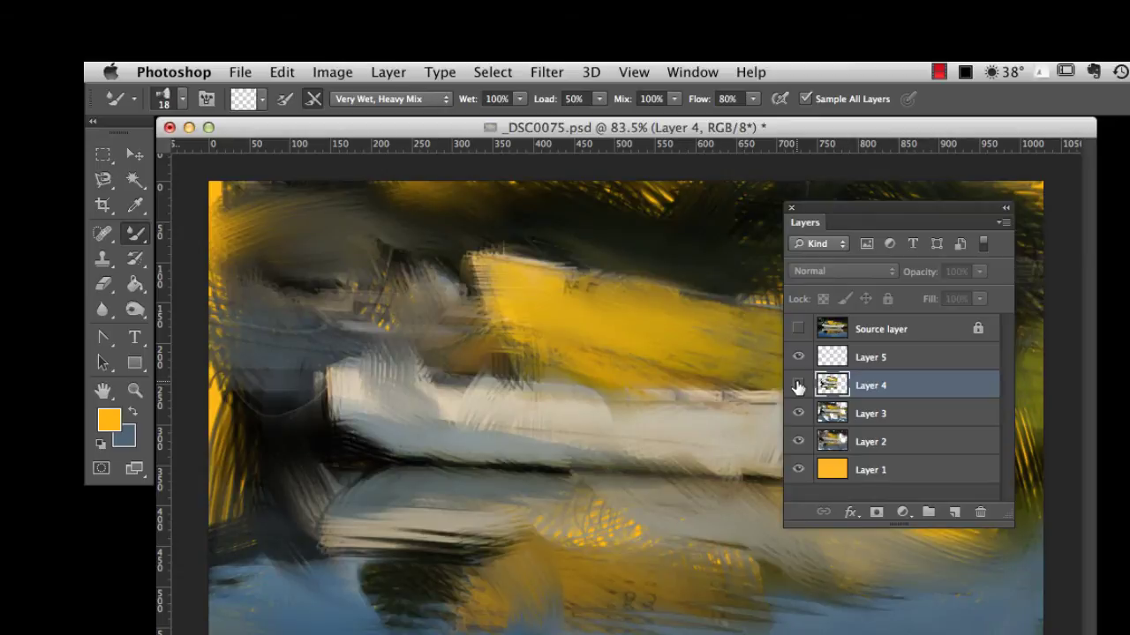
left_click(798, 386)
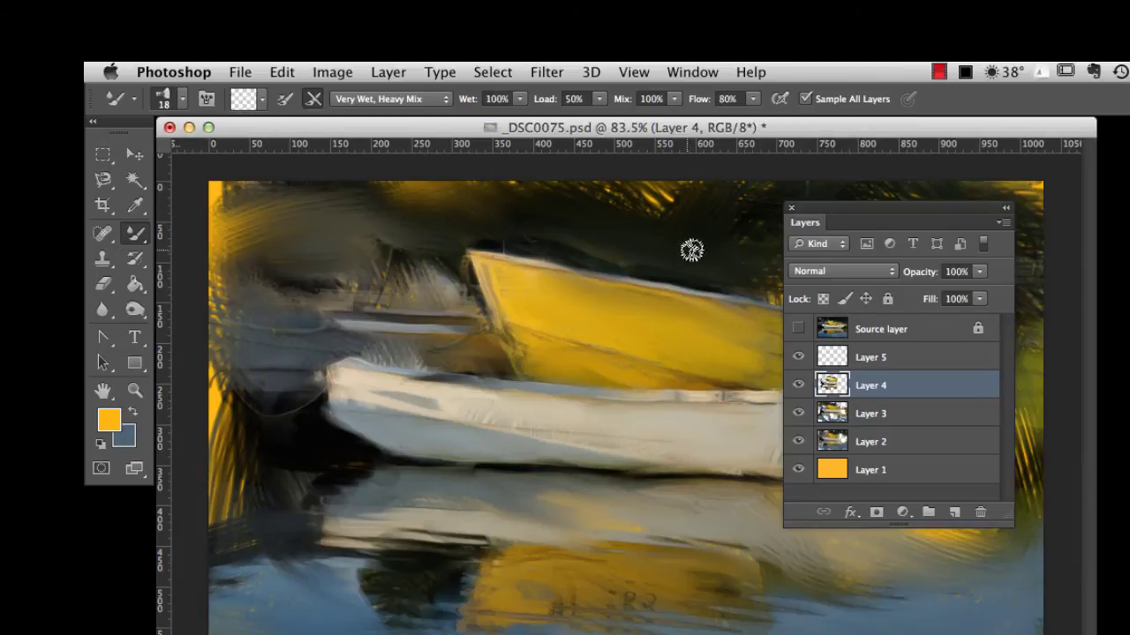
left_click(798, 329)
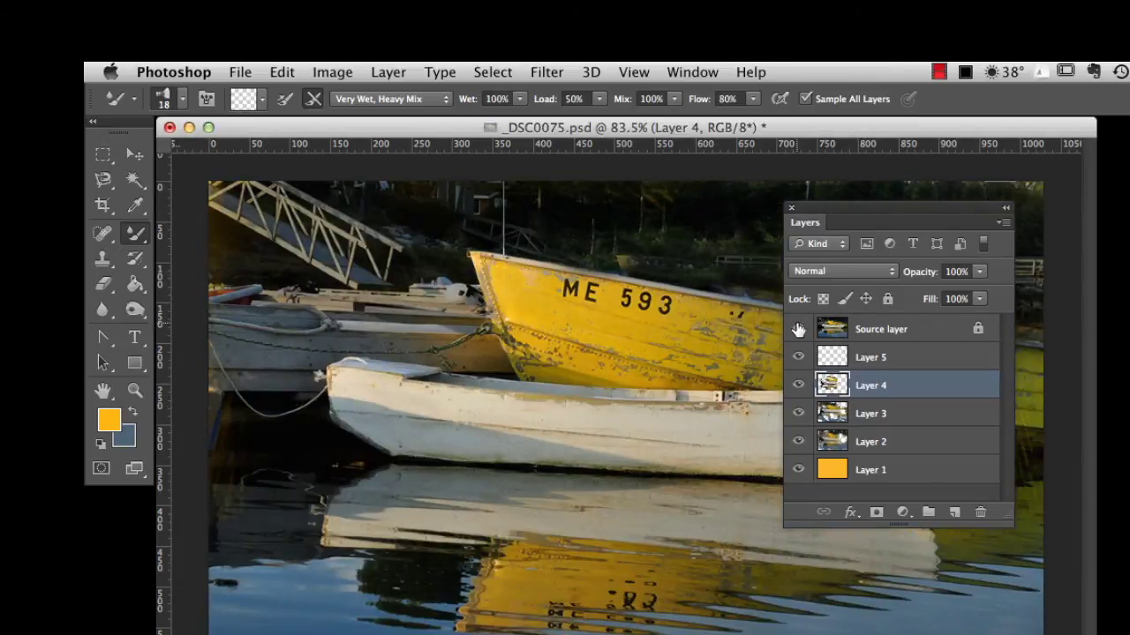
left_click(797, 328)
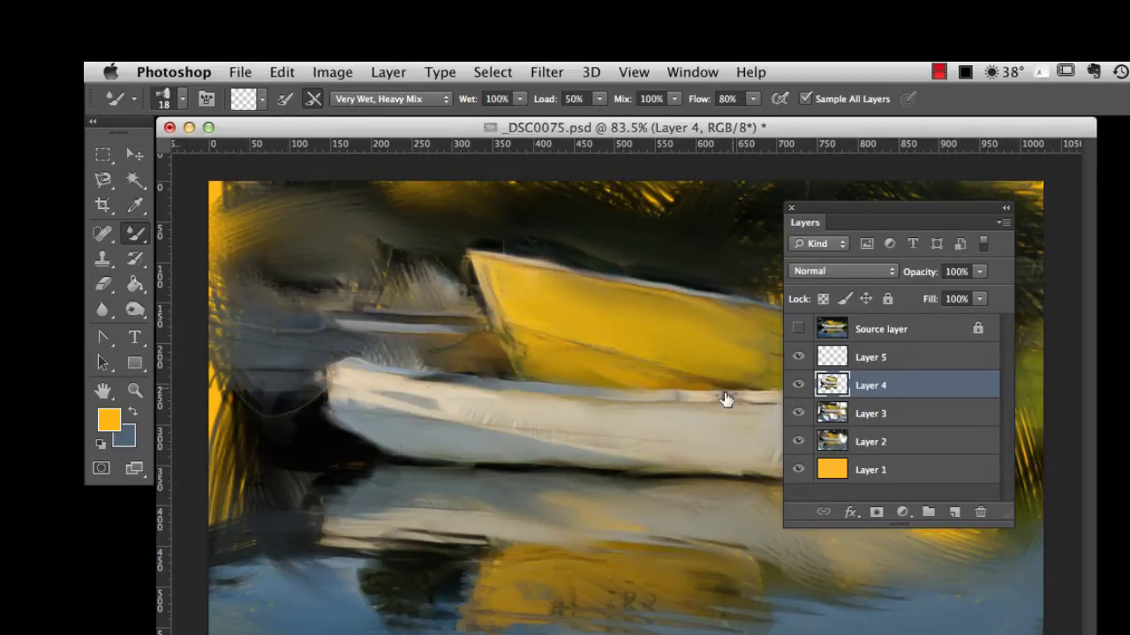
- Add a Color Balance adjustment layer and float its properties over the canvas
left_click(901, 512)
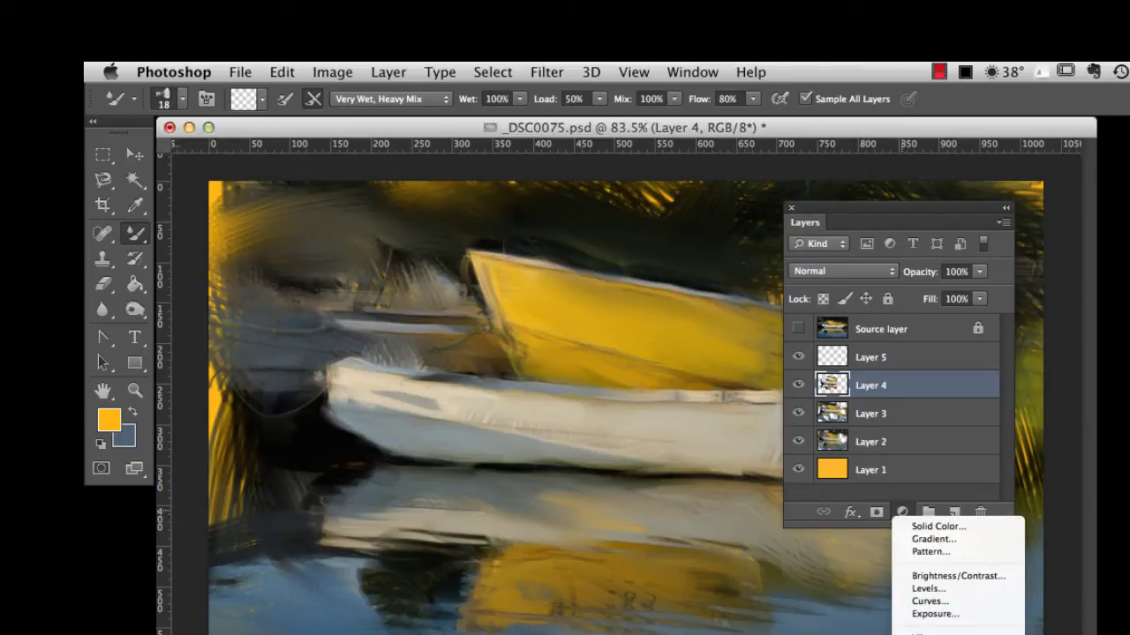
left_click(945, 634)
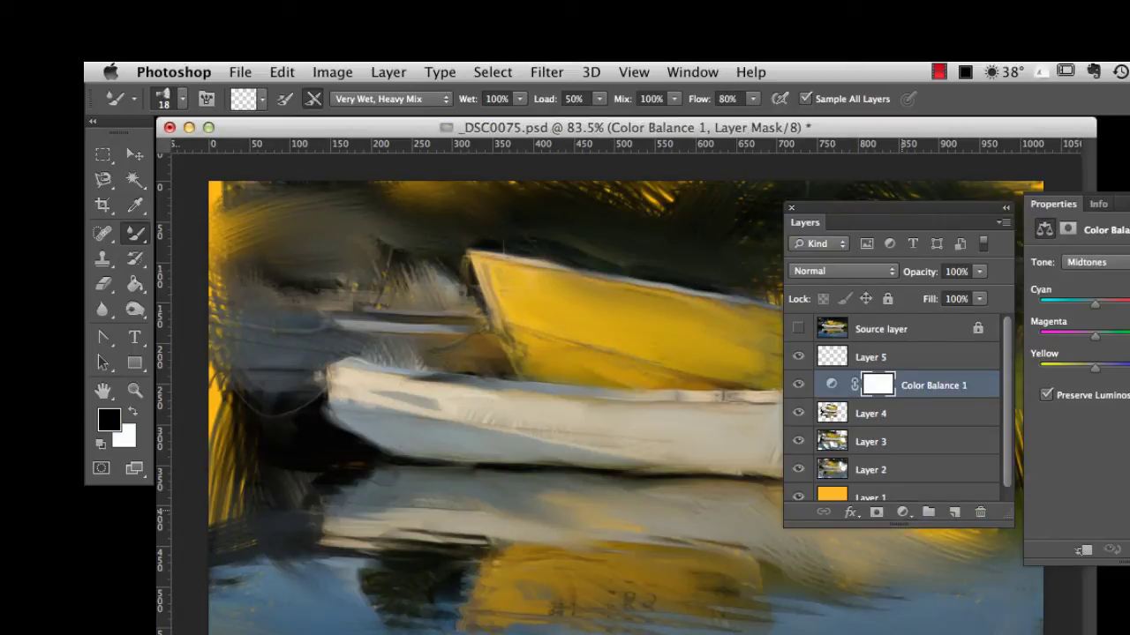
left_click_drag(1116, 207, 862, 237)
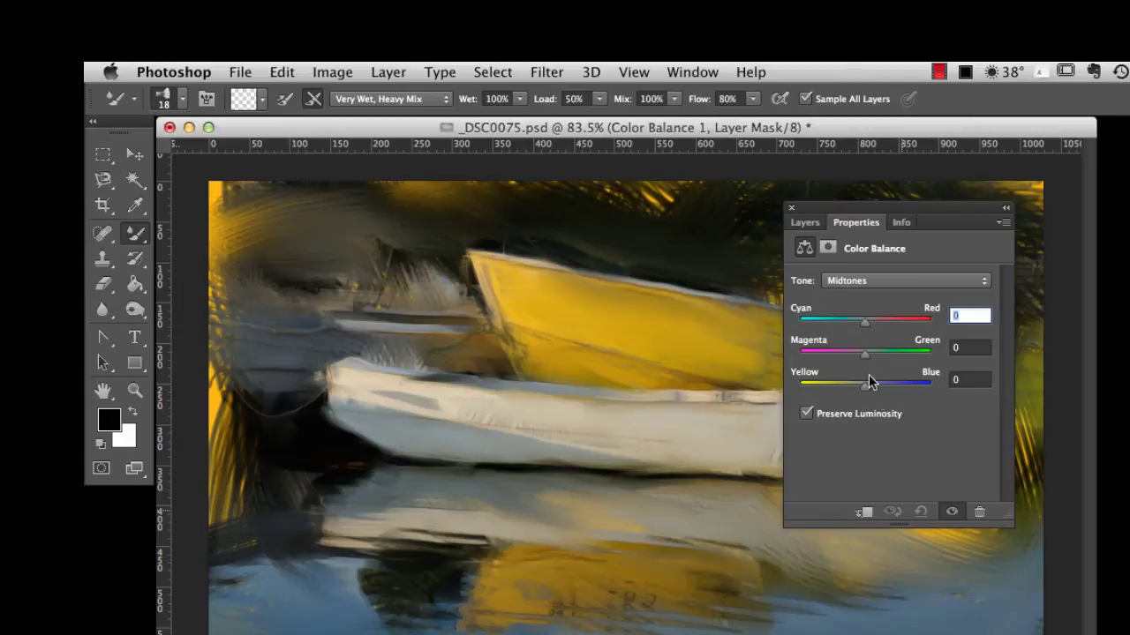
- Set the Color Balance shadows to Red +23 and Yellow −26
left_click(979, 281)
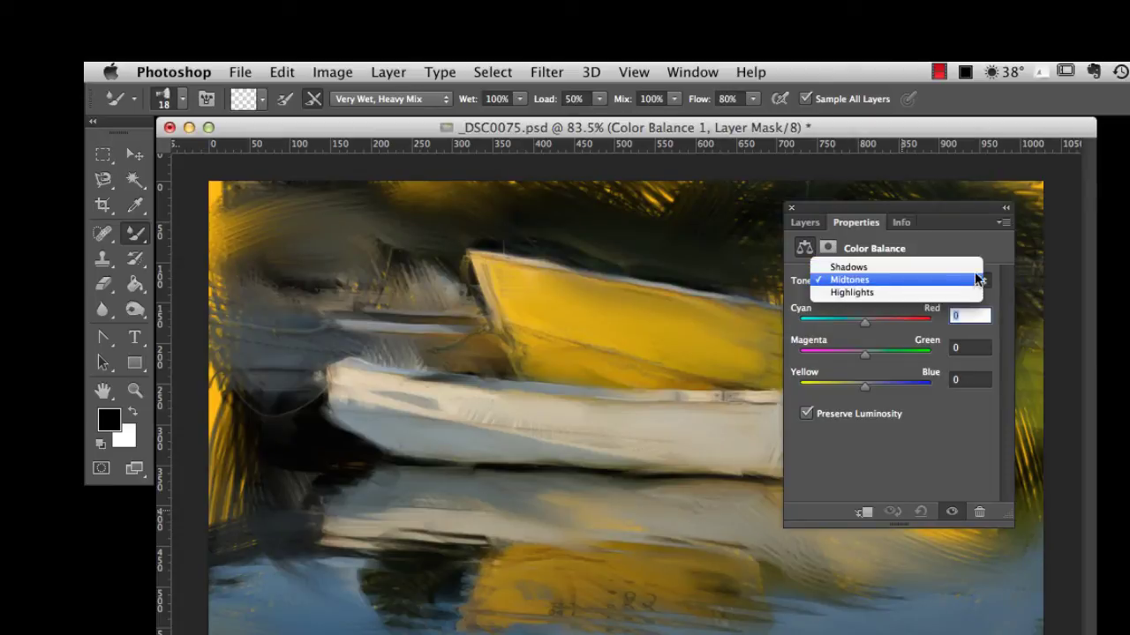
left_click(975, 265)
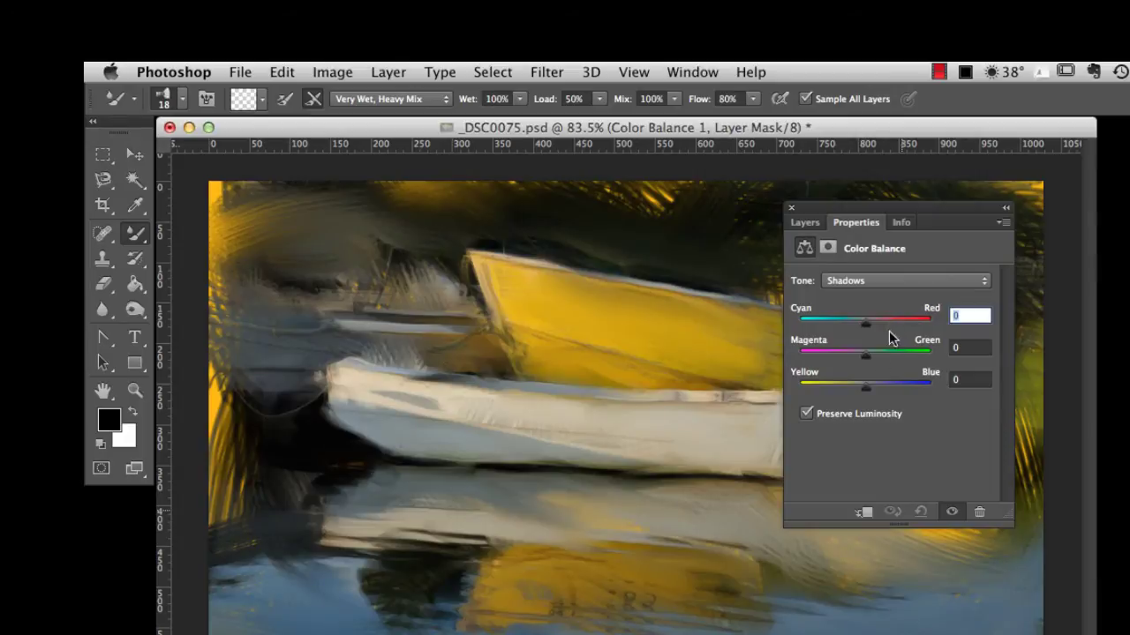
left_click_drag(866, 389, 868, 389)
mouse_move(848, 385)
left_mouse_down()
mouse_move(888, 380)
mouse_move(857, 386)
mouse_move(898, 397)
mouse_move(852, 396)
left_mouse_up()
mouse_move(865, 325)
left_mouse_down()
mouse_move(887, 331)
mouse_move(879, 327)
left_mouse_up()
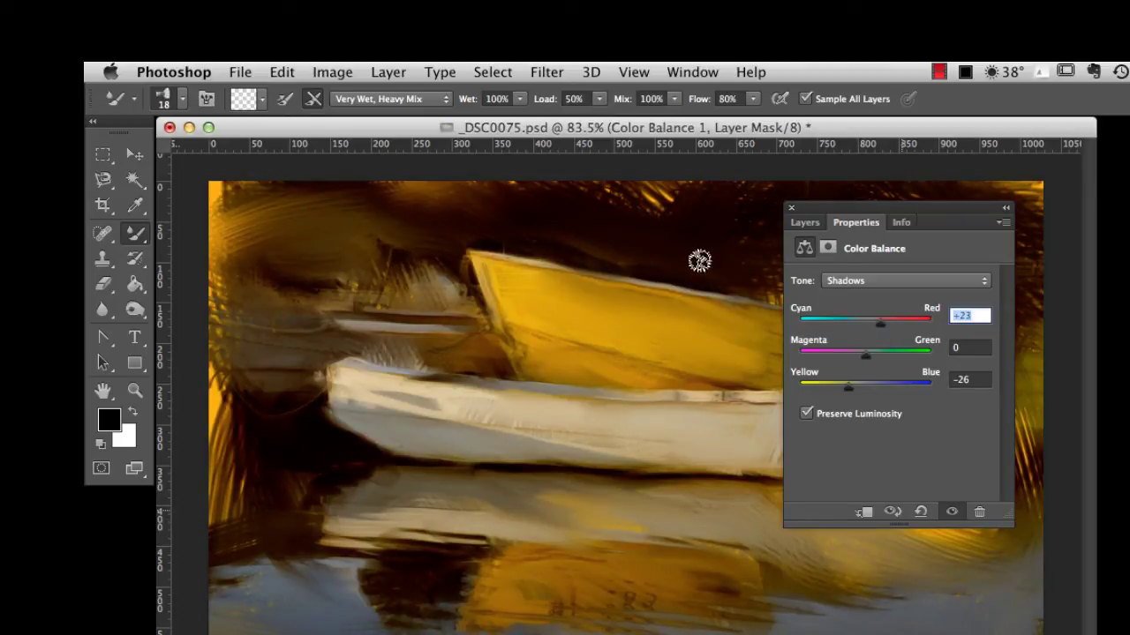
- Warm the Color Balance highlights to Red +18, Green +1 and Yellow −37
left_click(979, 281)
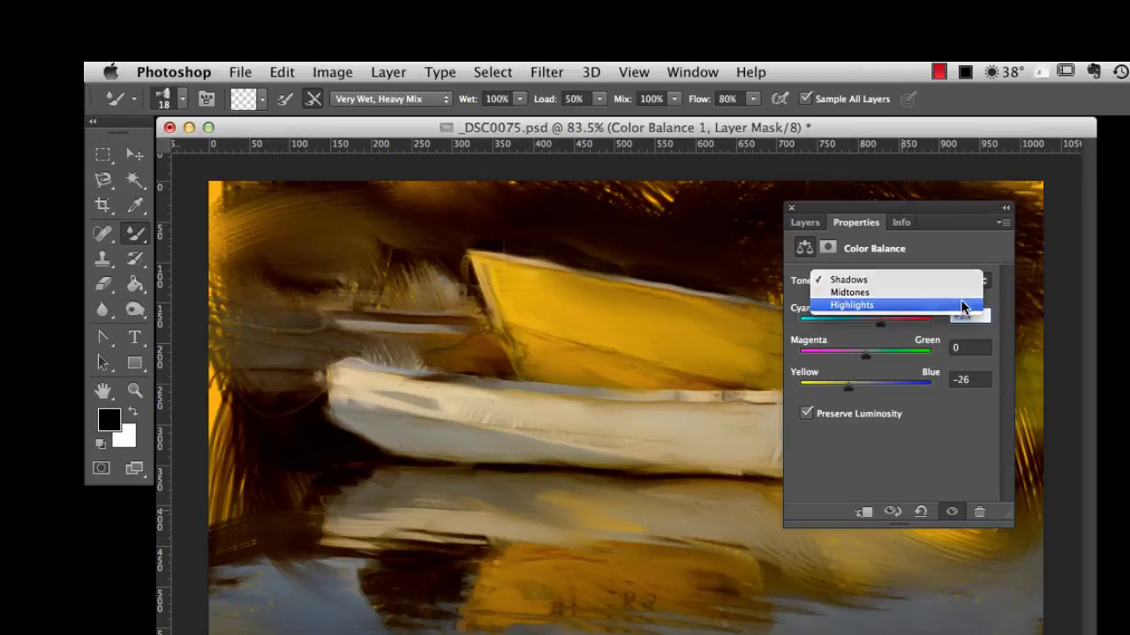
left_click(966, 305)
left_click_drag(865, 388, 840, 386)
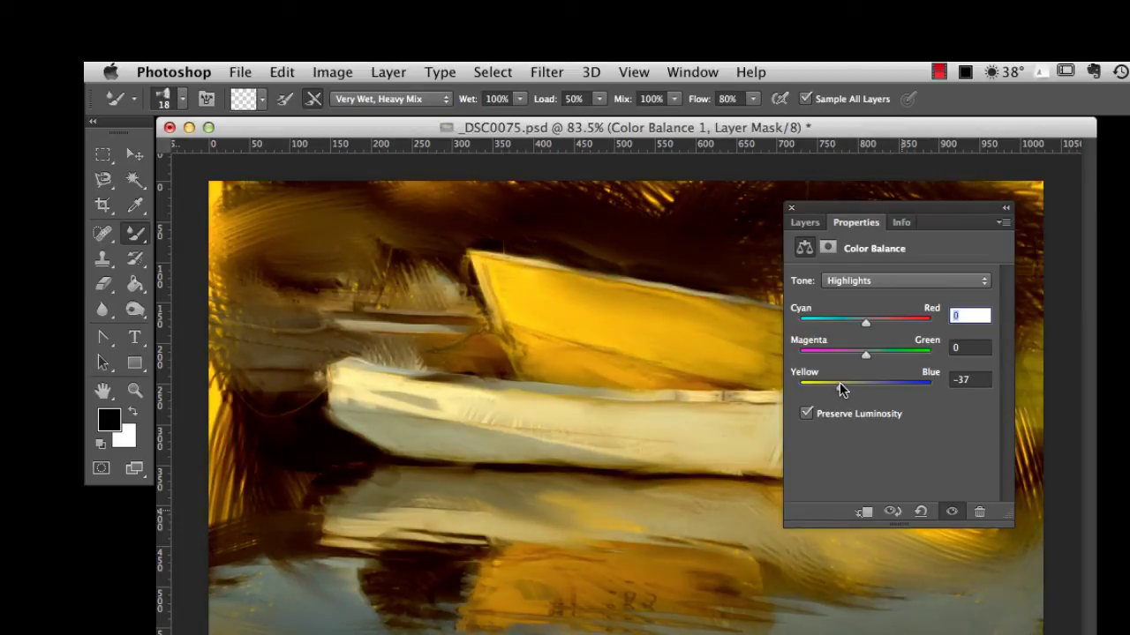
mouse_move(868, 322)
left_mouse_down()
mouse_move(879, 323)
mouse_move(875, 358)
mouse_move(865, 357)
left_mouse_up()
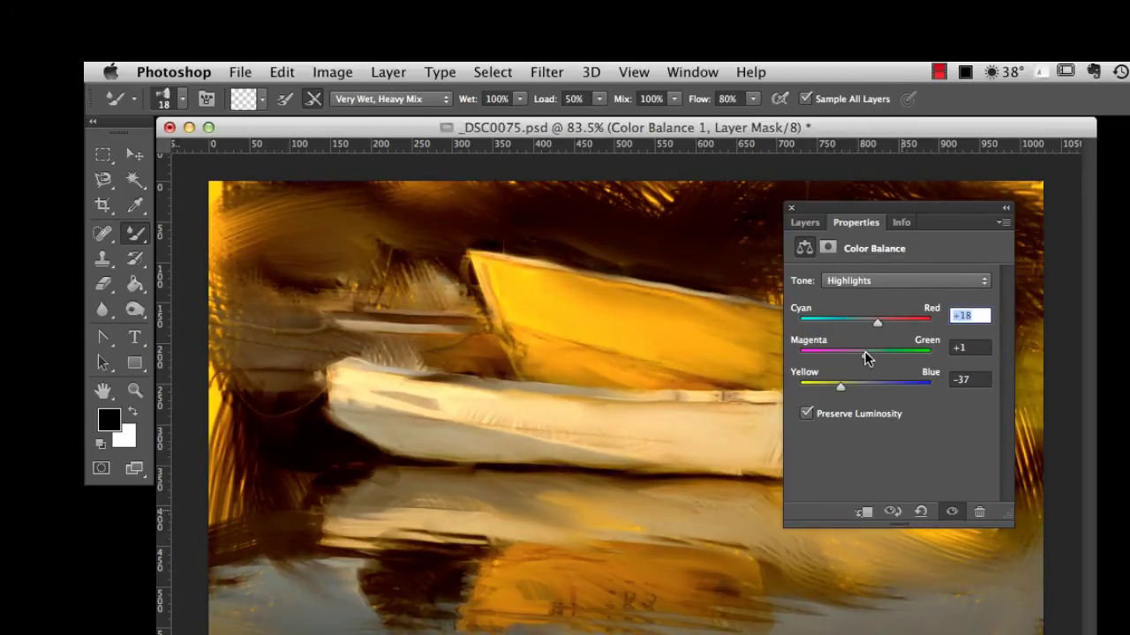
- Return to the layer list and flick Color Balance 1 off and on to compare, leaving it visible
left_click(808, 222)
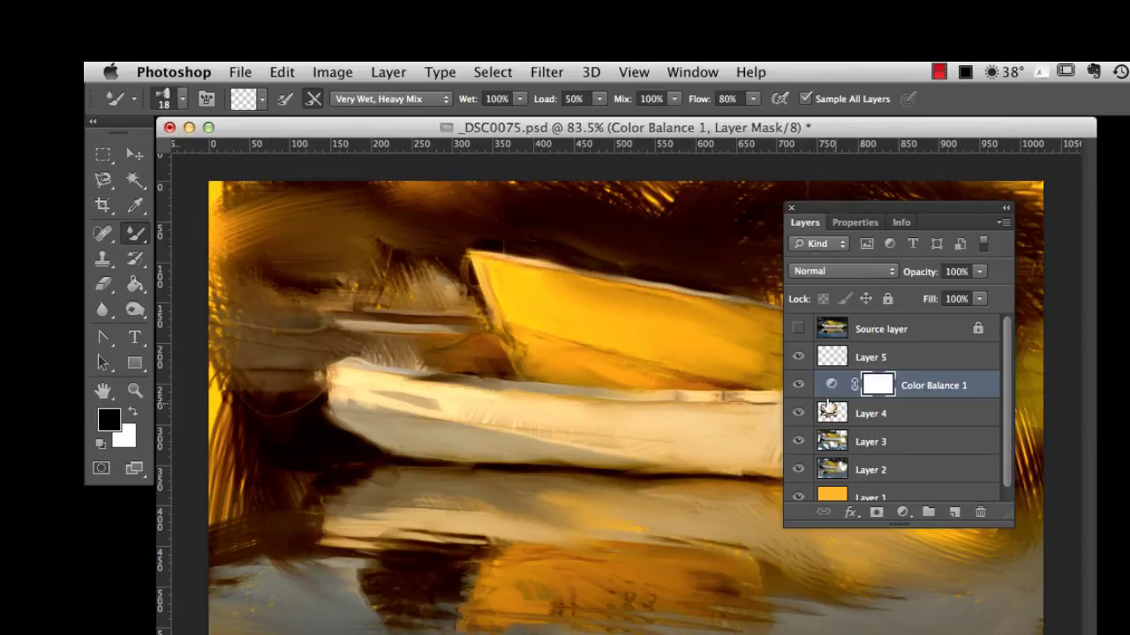
left_click(799, 387)
left_click(799, 386)
left_click(799, 387)
left_click(799, 386)
left_click(799, 387)
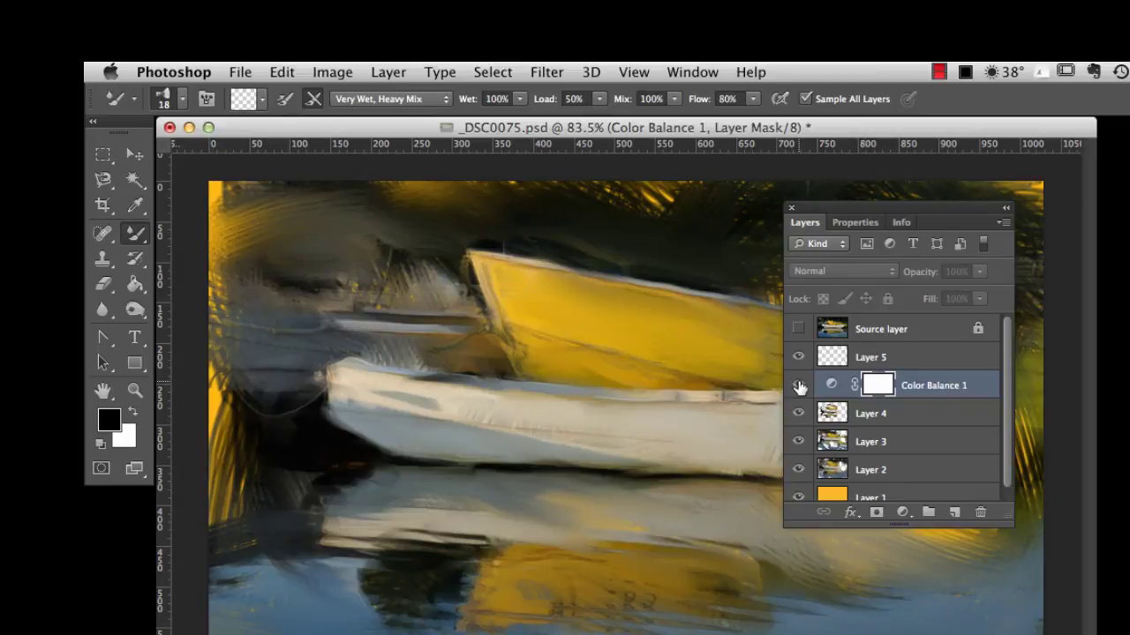
left_click(799, 386)
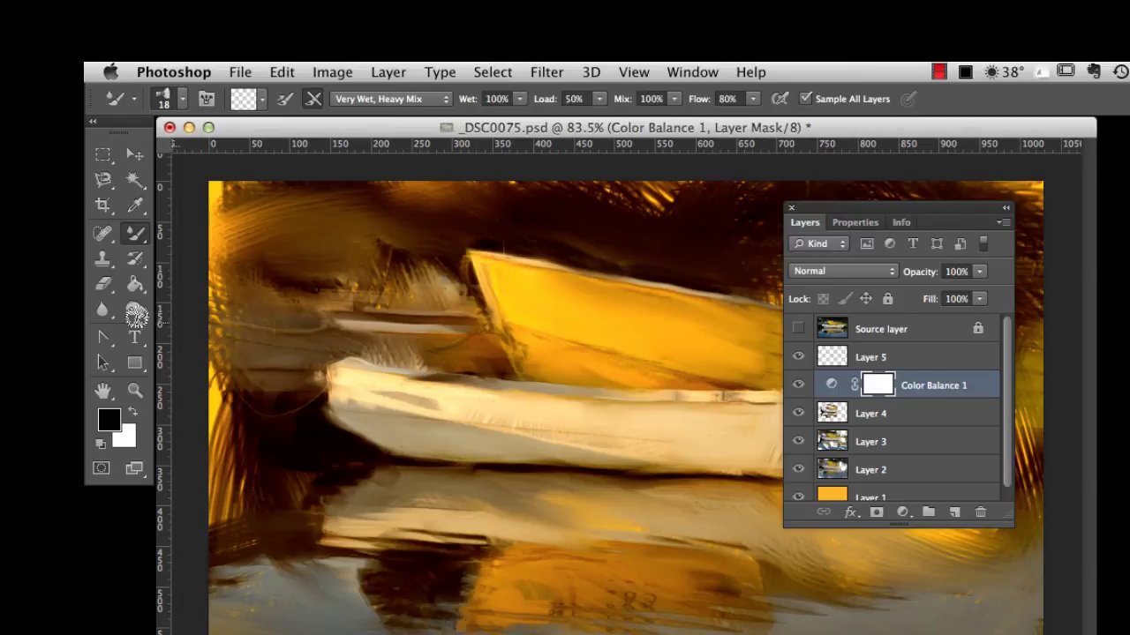
- Set the foreground colour to grey 787474
left_click(108, 421)
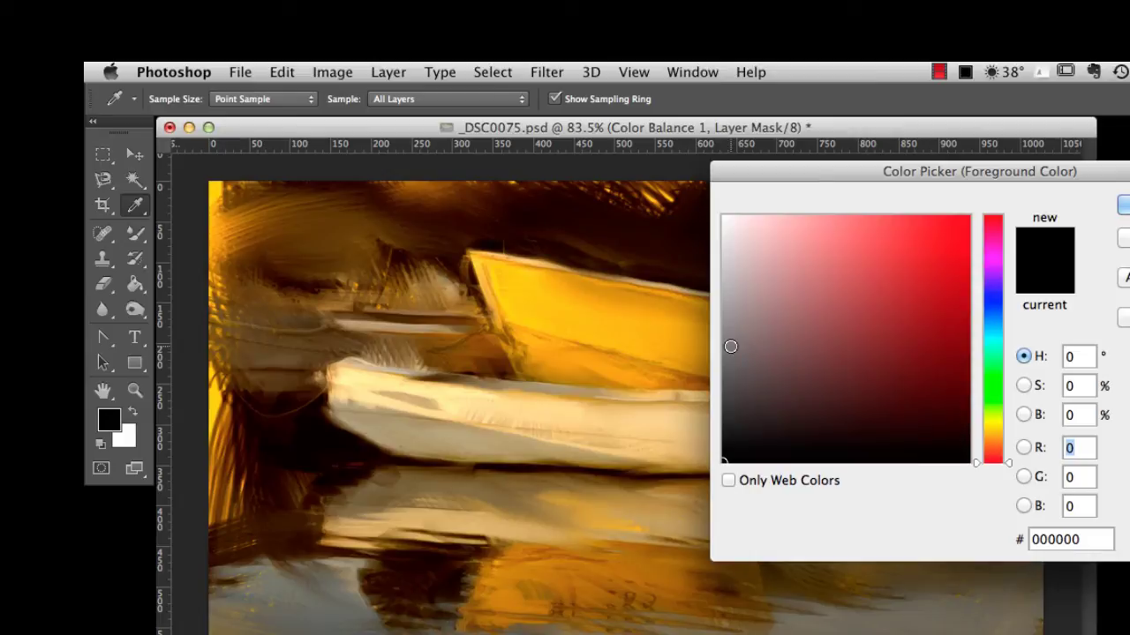
left_click(731, 346)
key("Return")
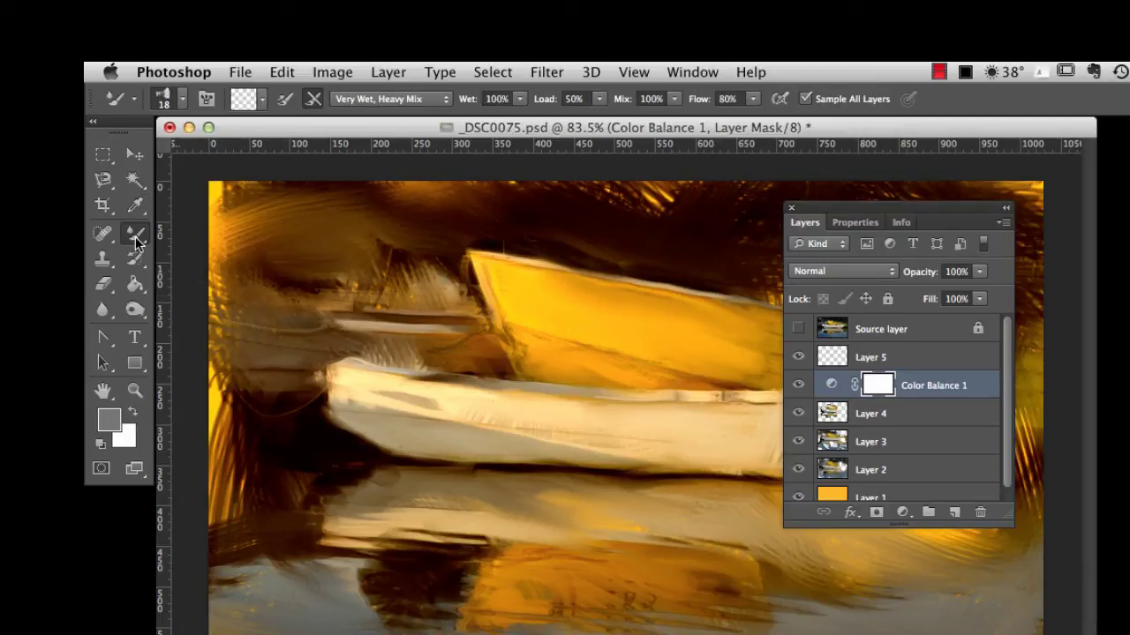
- With a large textured regular brush, paint the Color Balance mask along the bottom water
left_click_drag(135, 243, 183, 233)
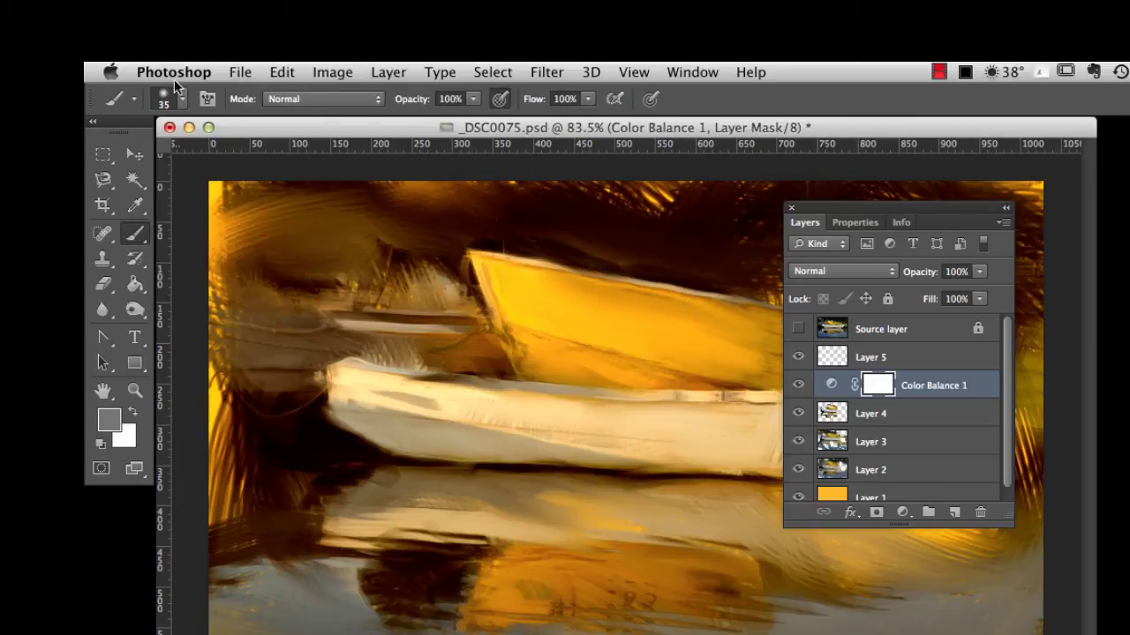
left_click(184, 99)
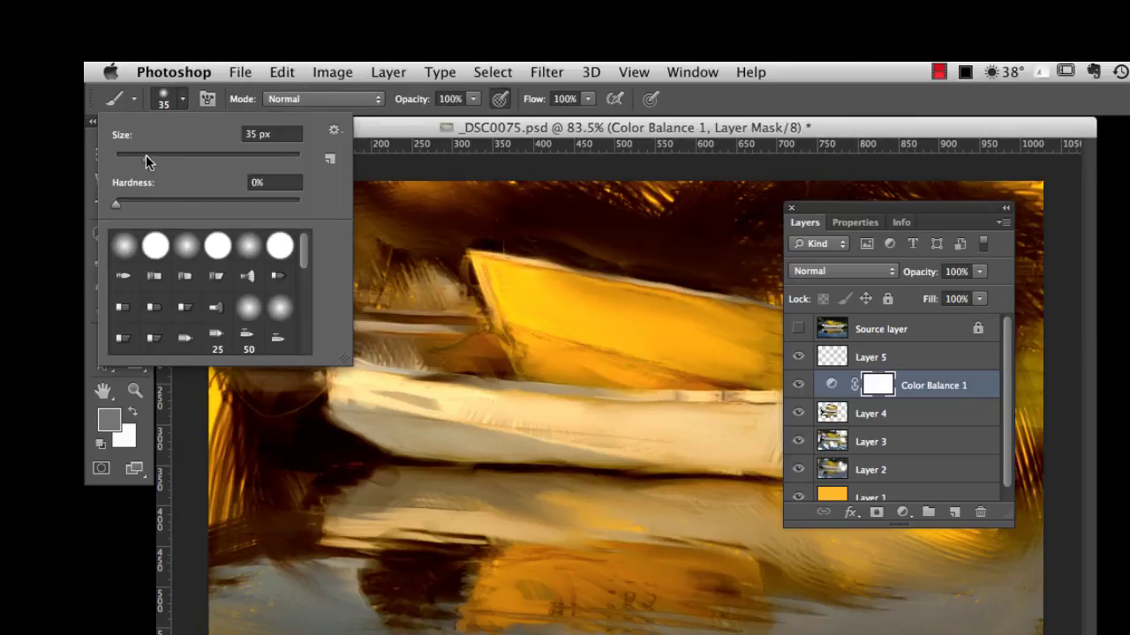
left_click_drag(146, 155, 228, 161)
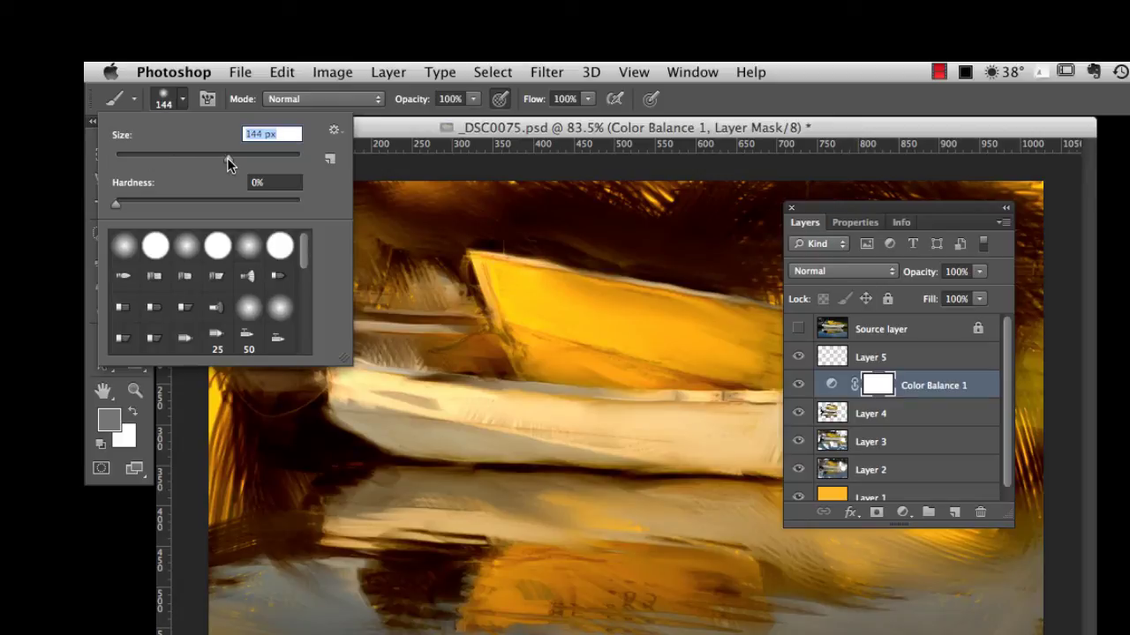
left_click(248, 276)
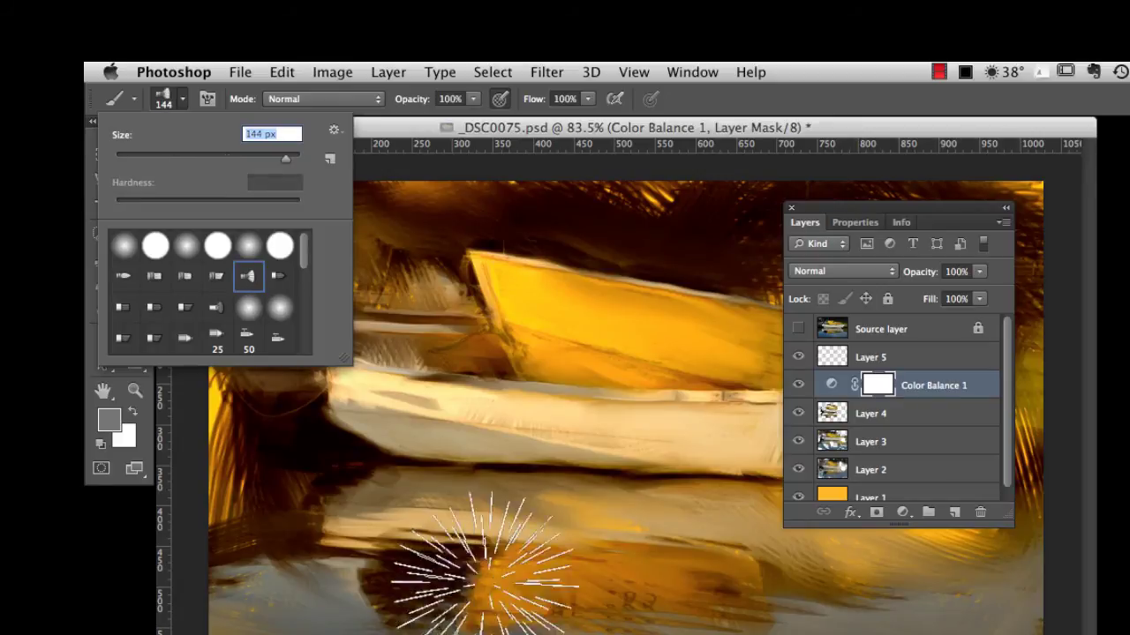
mouse_move(285, 159)
left_mouse_down()
mouse_move(250, 160)
mouse_move(232, 189)
left_mouse_up()
key("Return")
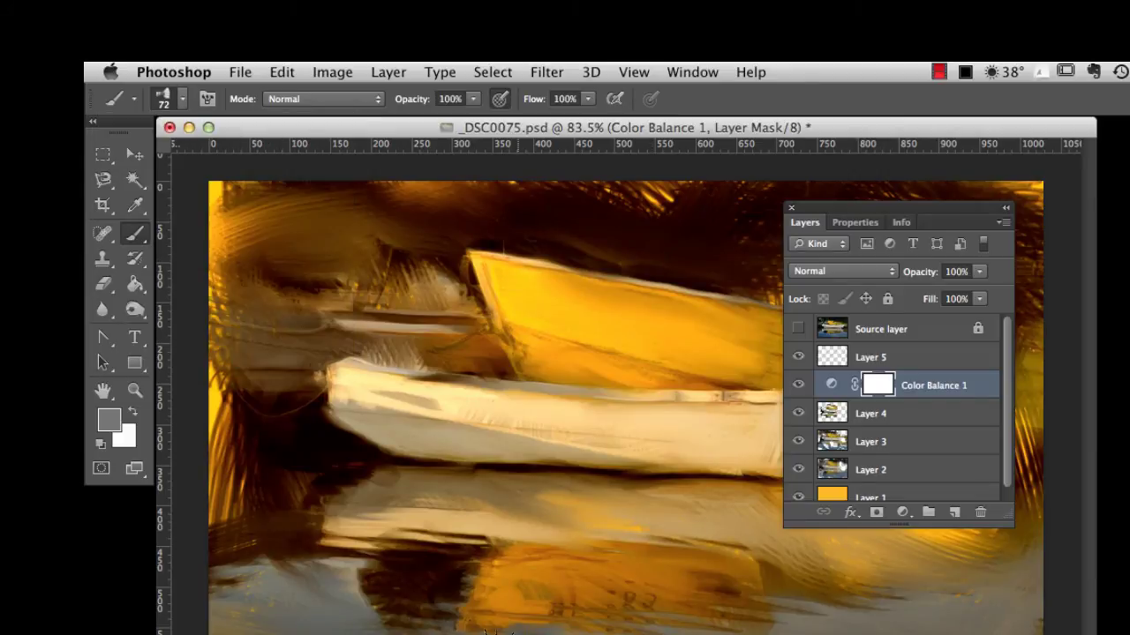
mouse_move(388, 622)
left_mouse_down()
mouse_move(302, 592)
mouse_move(256, 618)
left_mouse_up()
mouse_move(662, 622)
left_mouse_down()
mouse_move(907, 634)
mouse_move(863, 634)
mouse_move(777, 607)
mouse_move(755, 616)
mouse_move(943, 616)
mouse_move(955, 634)
mouse_move(825, 634)
mouse_move(1015, 625)
mouse_move(986, 595)
mouse_move(838, 632)
left_mouse_up()
- Toggle Color Balance 1 to check the mask, then show the Source photo and enlarge the Layers panel
left_click(799, 385)
left_click(799, 386)
left_click(799, 386)
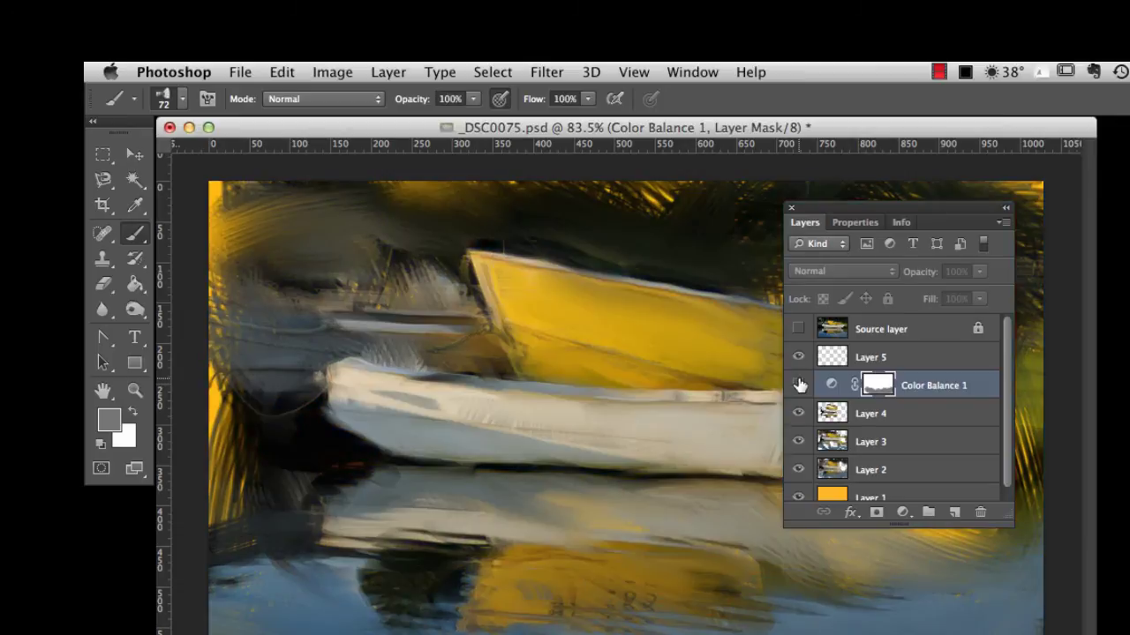
left_click(799, 386)
left_click(799, 386)
left_click(799, 386)
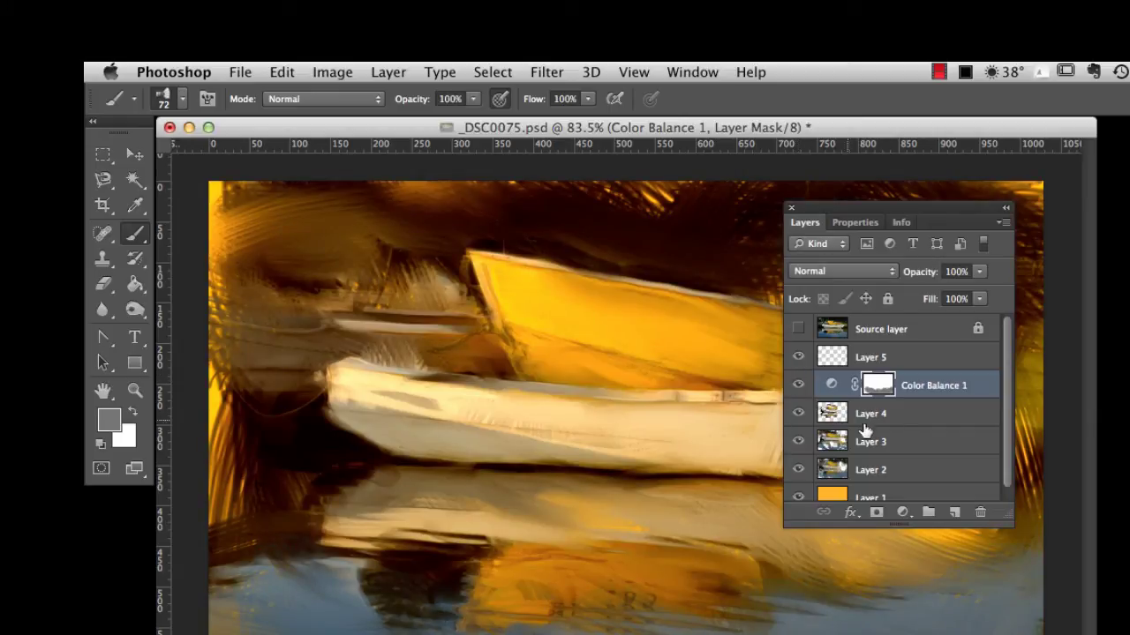
left_click(798, 329)
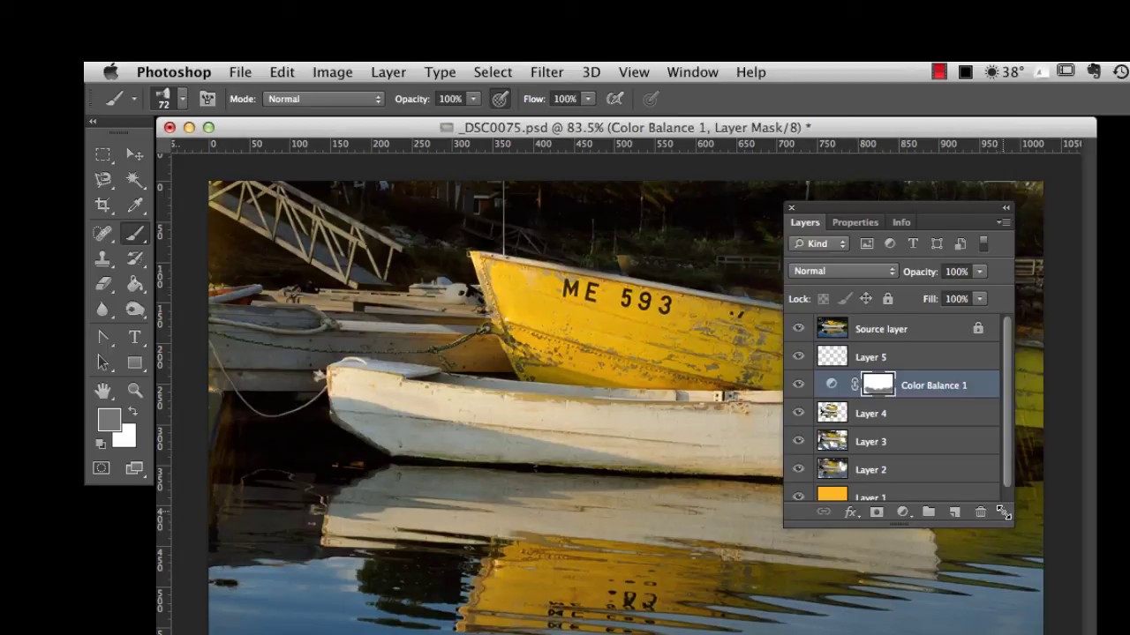
left_click_drag(1004, 514, 1027, 605)
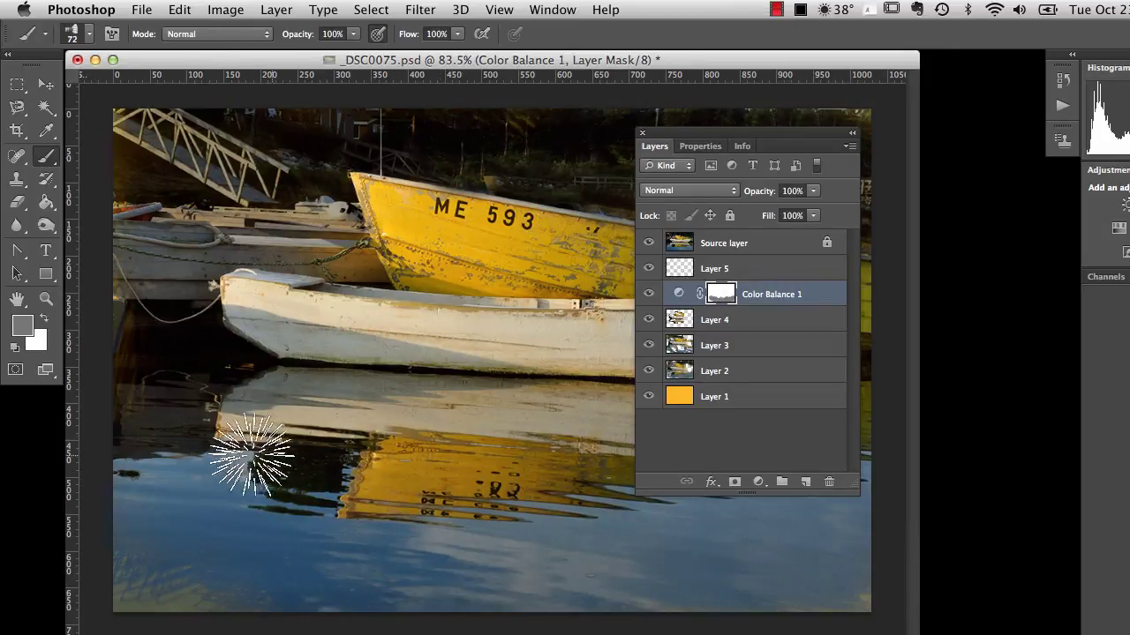
- Hide the Source photo and review Layer 4, Color Balance 1 and Layer 5, restoring Layer 4 and Color Balance 1
left_click(649, 243)
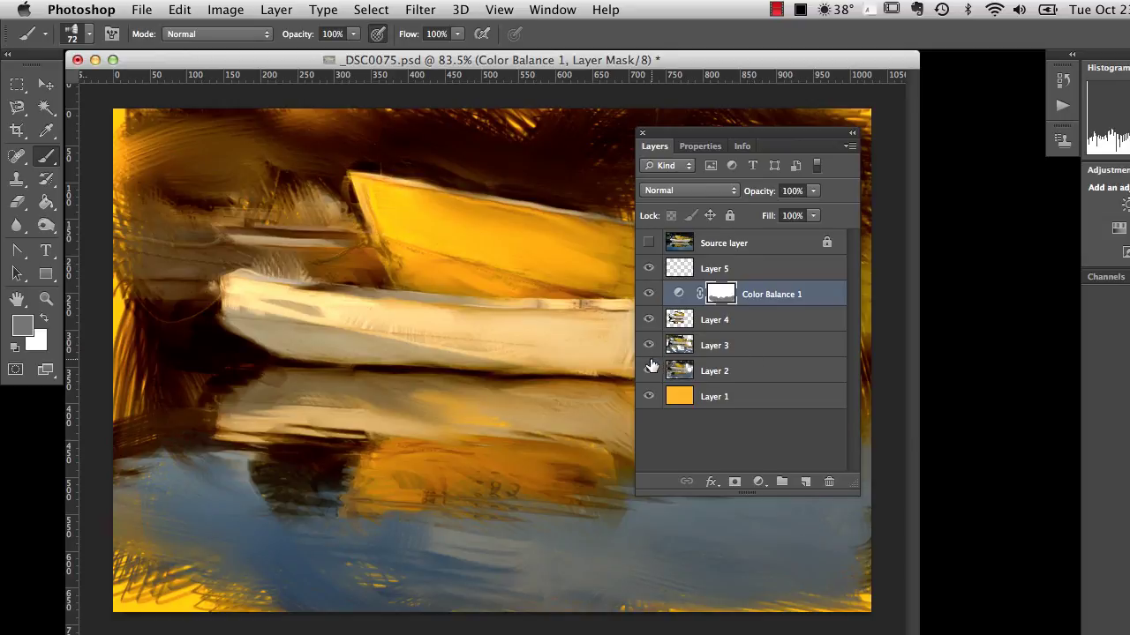
left_click(648, 319)
left_click(648, 294)
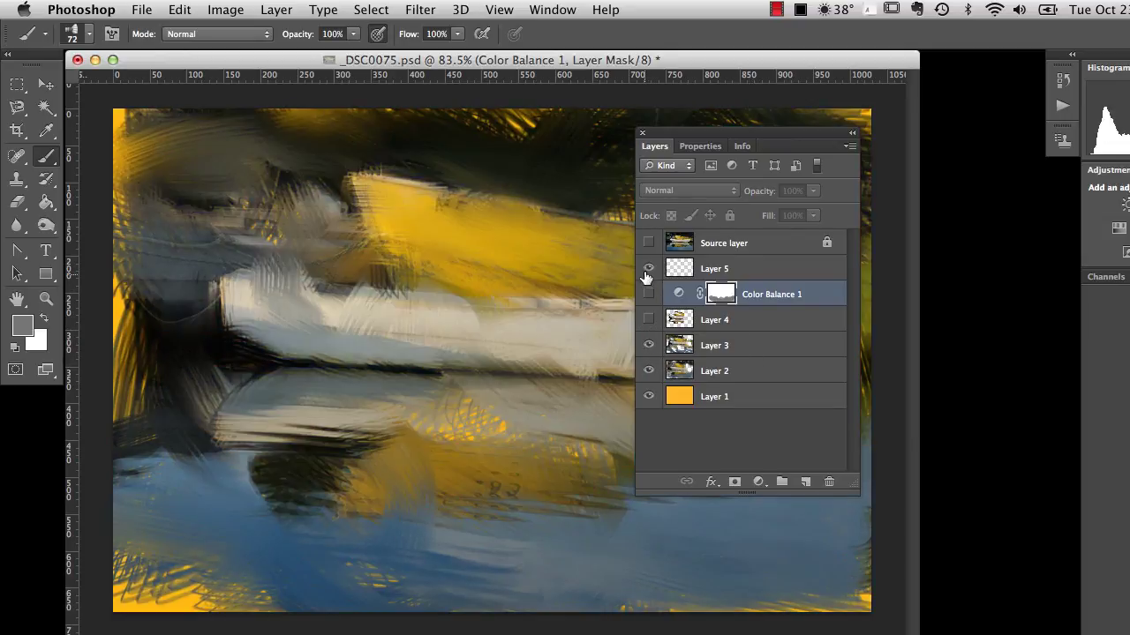
left_click(648, 268)
left_click(647, 319)
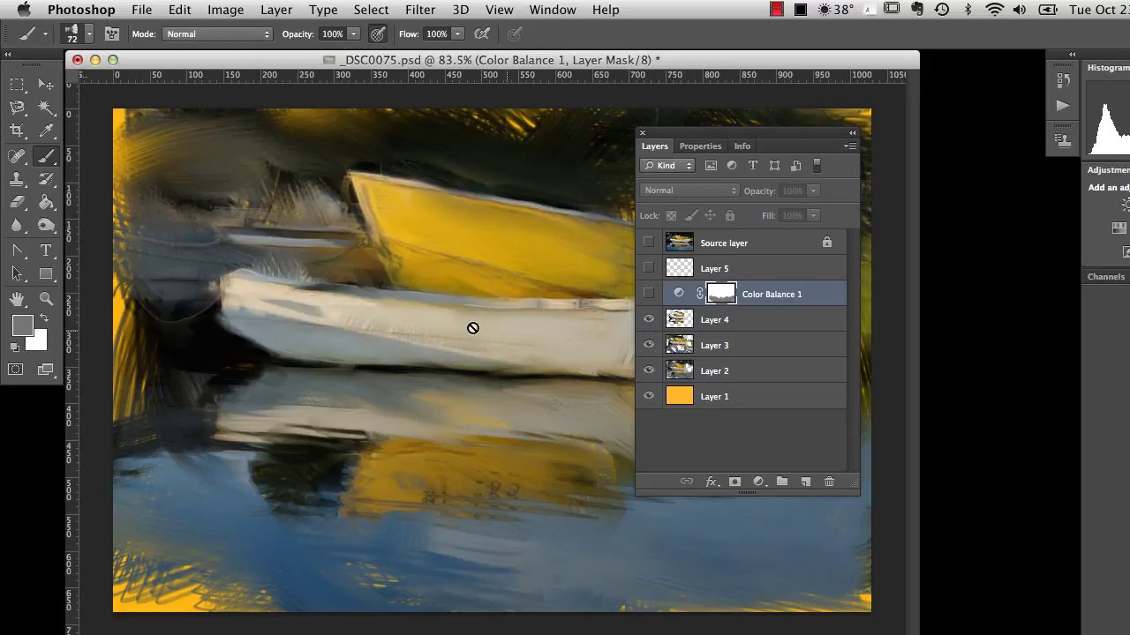
left_click(649, 294)
left_click(651, 294)
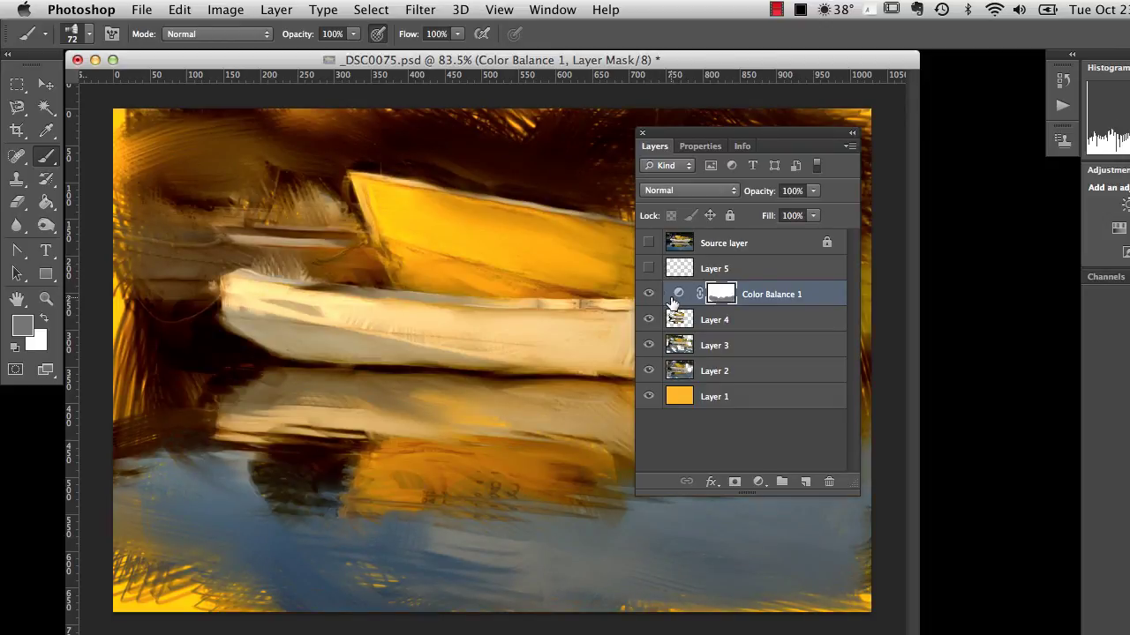
left_click_drag(751, 129, 766, 121)
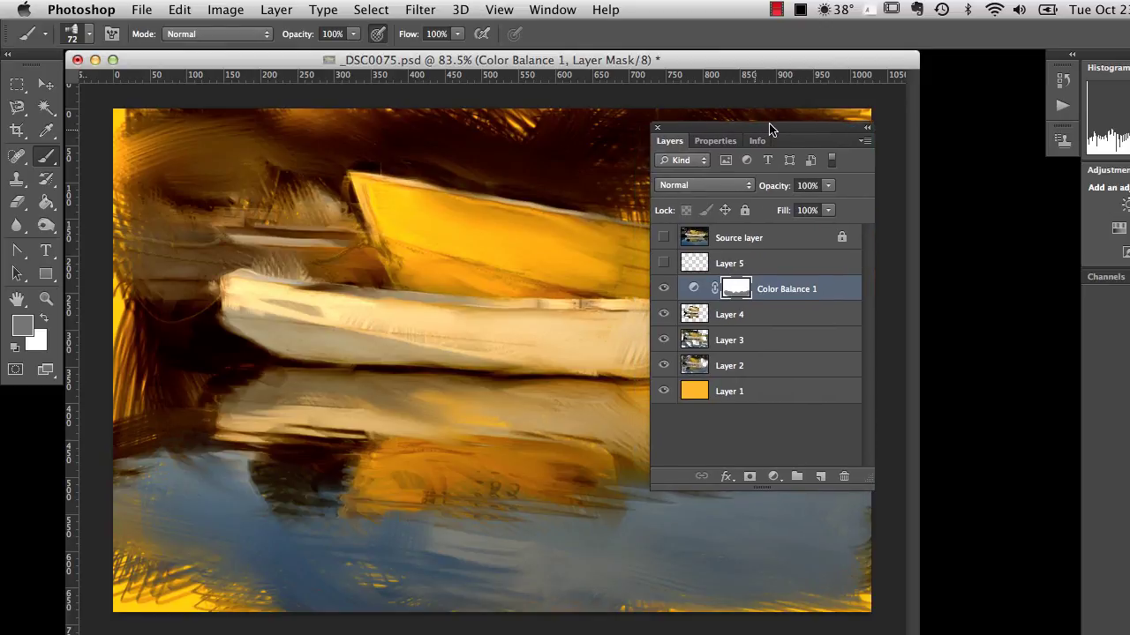